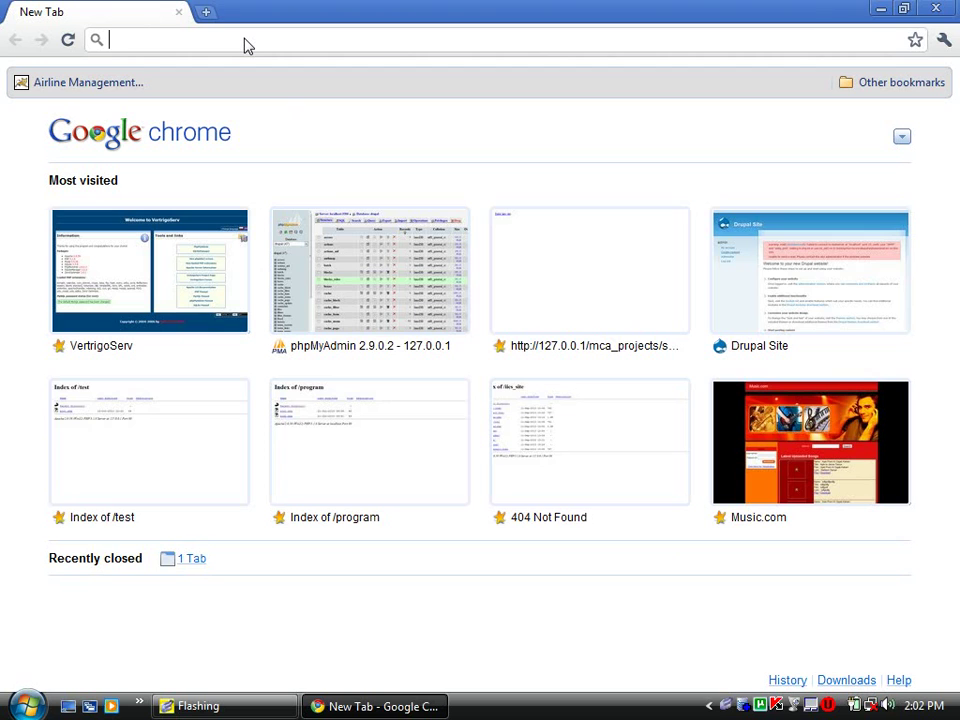
# - Load the VertrigoServ welcome page at 127.0.0.1, then minimise Chrome to the desktop
pyautogui.write('htt')
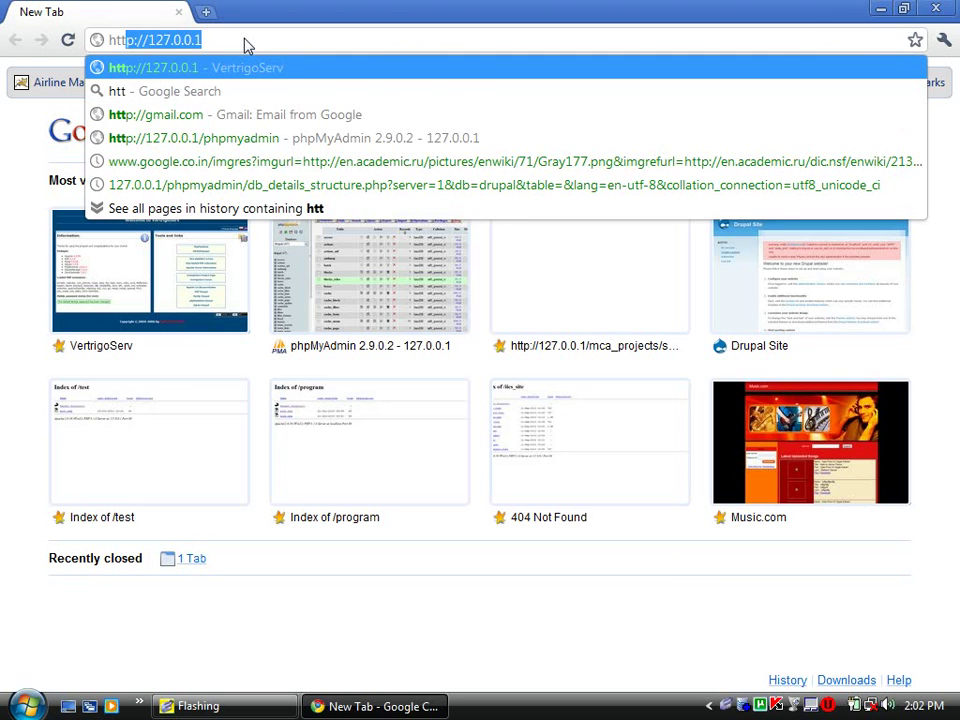
pyautogui.press('Right')
pyautogui.press('Return')
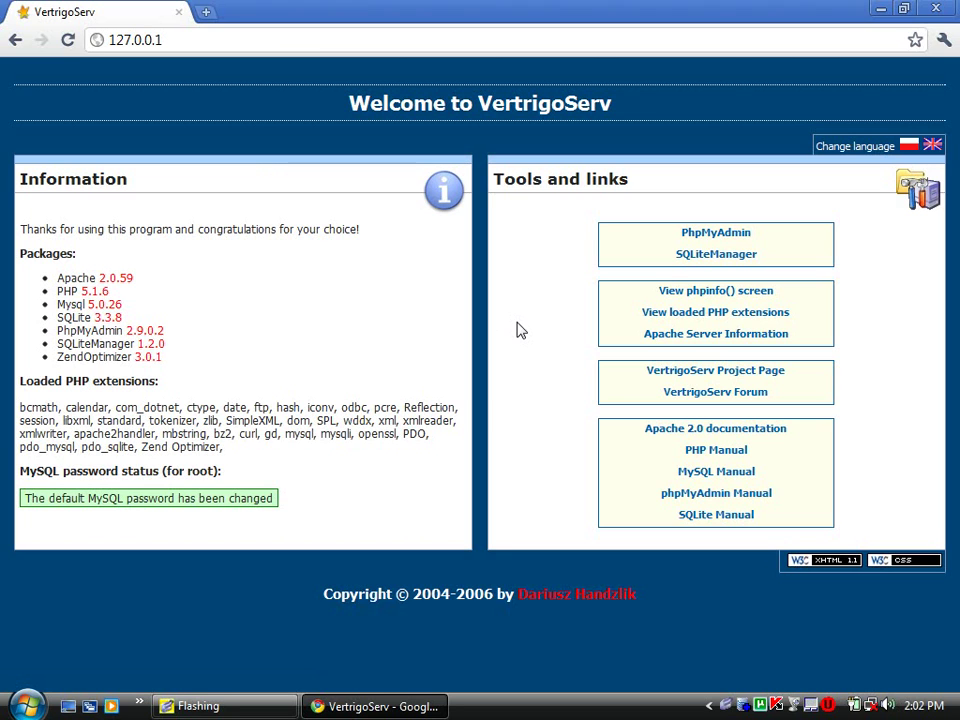
pyautogui.click(879, 11)
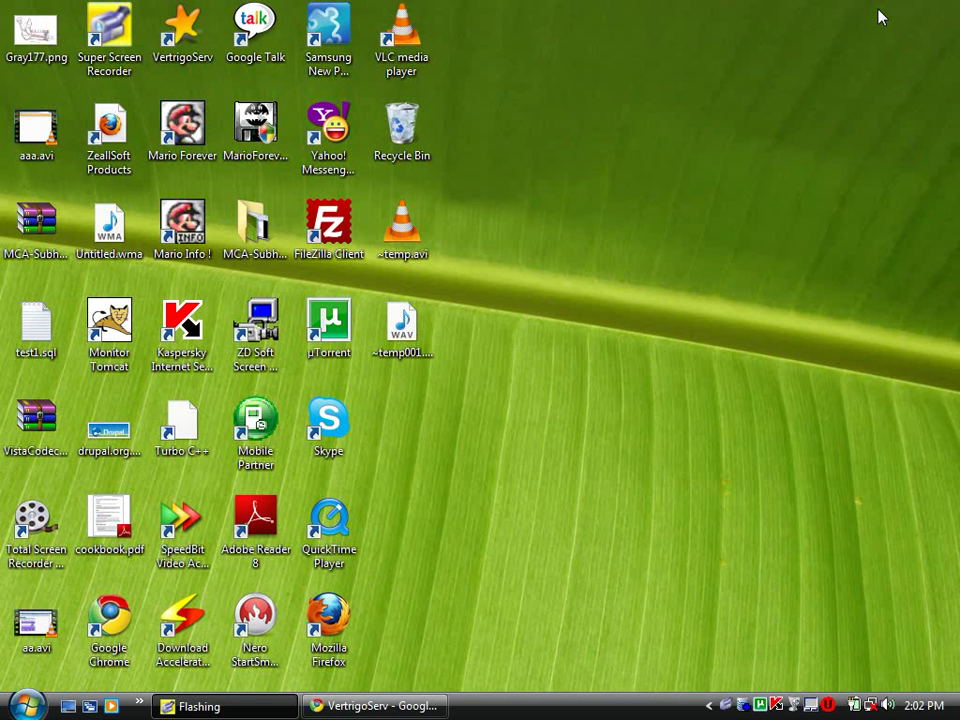
# - Locate the drupal_new folder in D:\PHP\Open Source Porducts and copy it
pyautogui.click(30, 704)
pyautogui.click(278, 485)
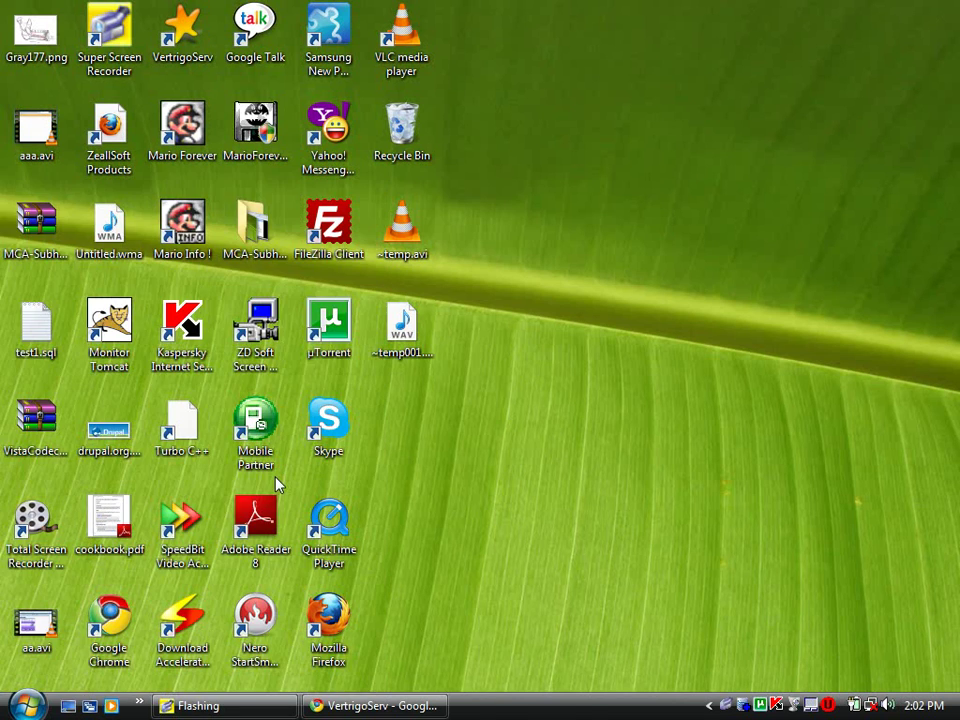
pyautogui.doubleClick(531, 145)
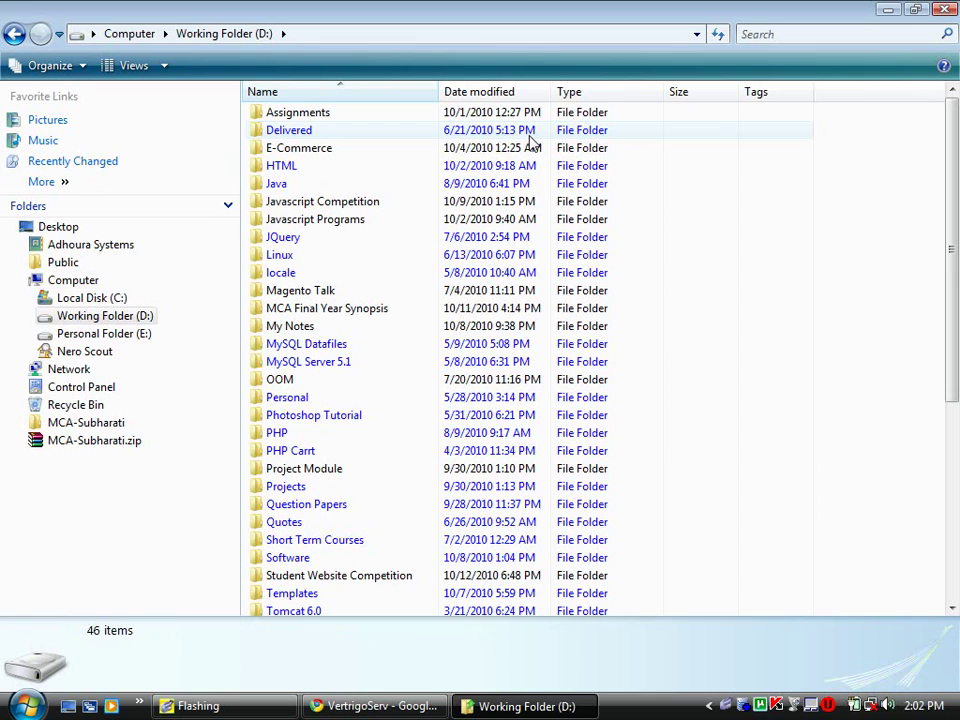
pyautogui.write('ophp')
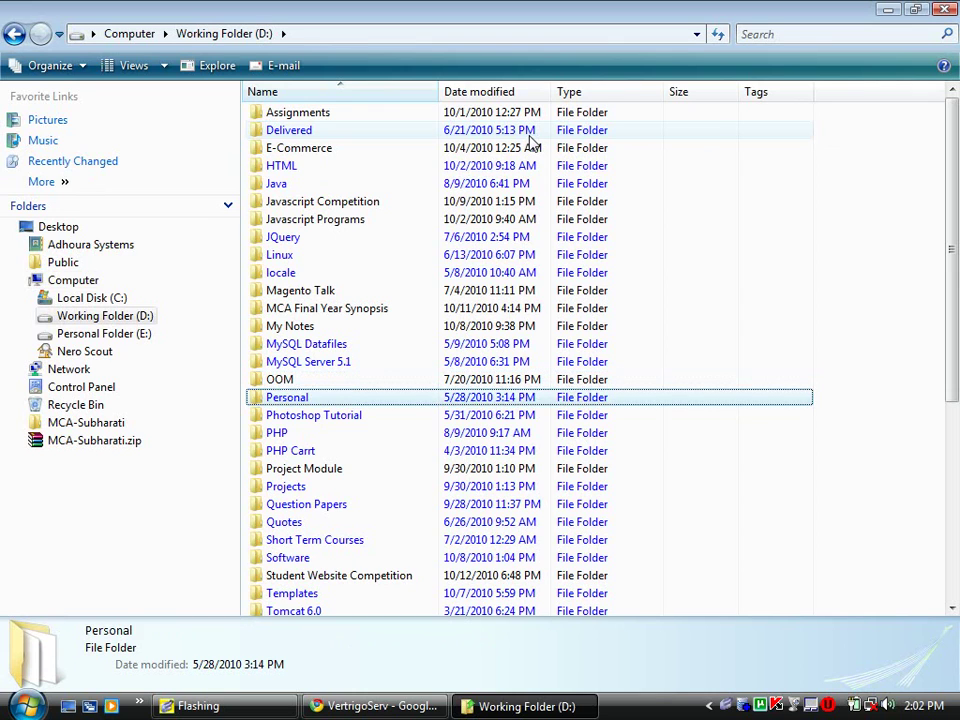
pyautogui.press('Return')
pyautogui.press('o')
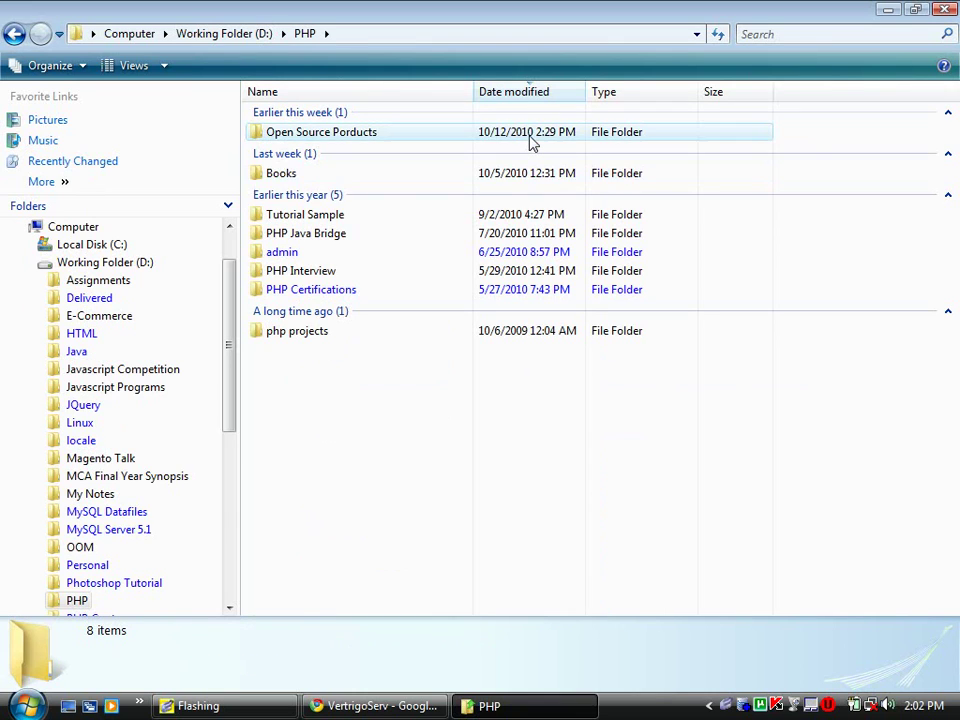
pyautogui.press('Return')
pyautogui.press('j')
pyautogui.press('d')
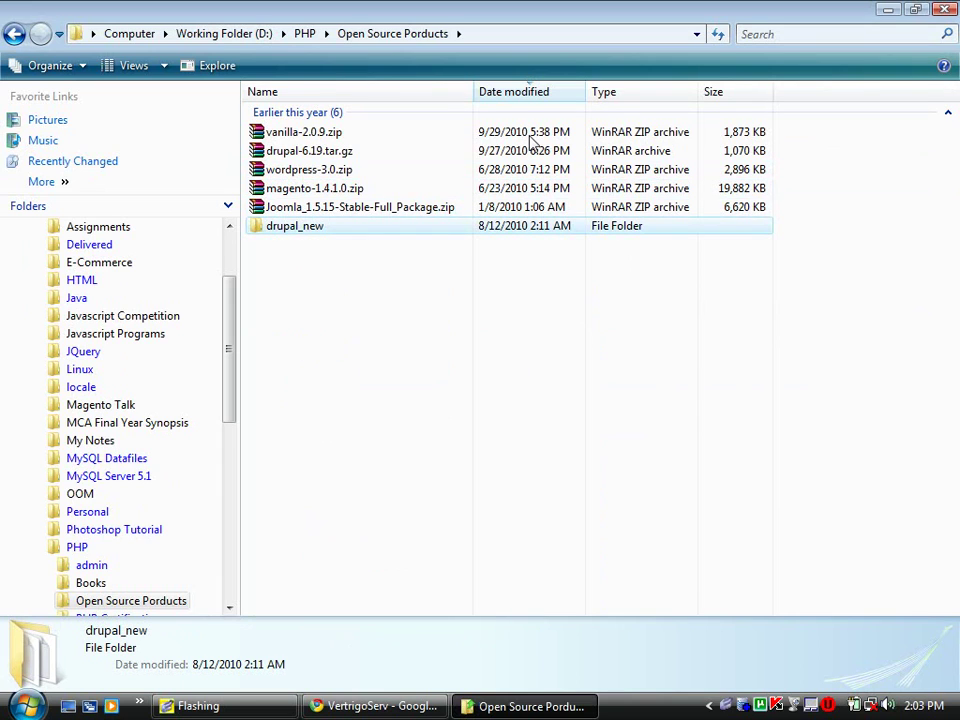
# - Paste drupal_new into D:\VertrigoServ\www and rename the copy to kaushal
pyautogui.click(25, 705)
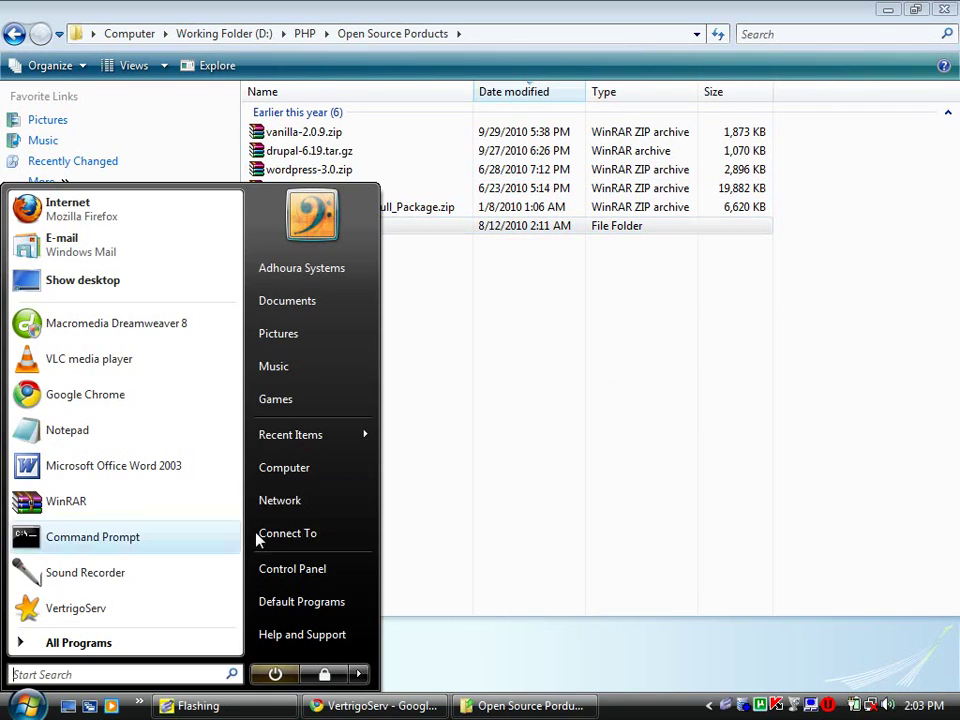
pyautogui.click(356, 470)
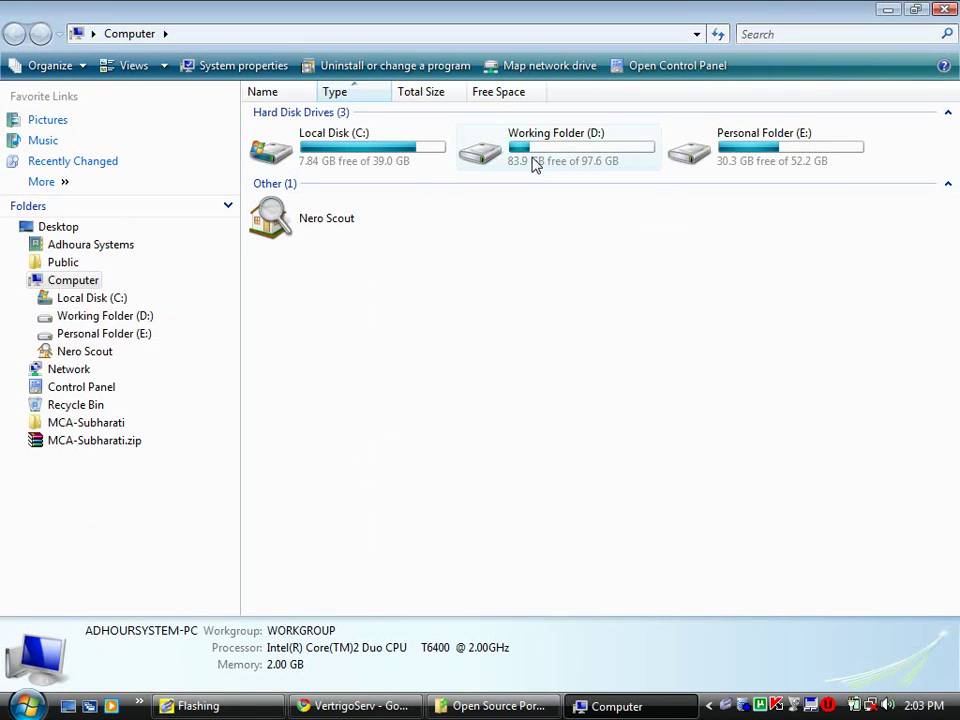
pyautogui.doubleClick(535, 160)
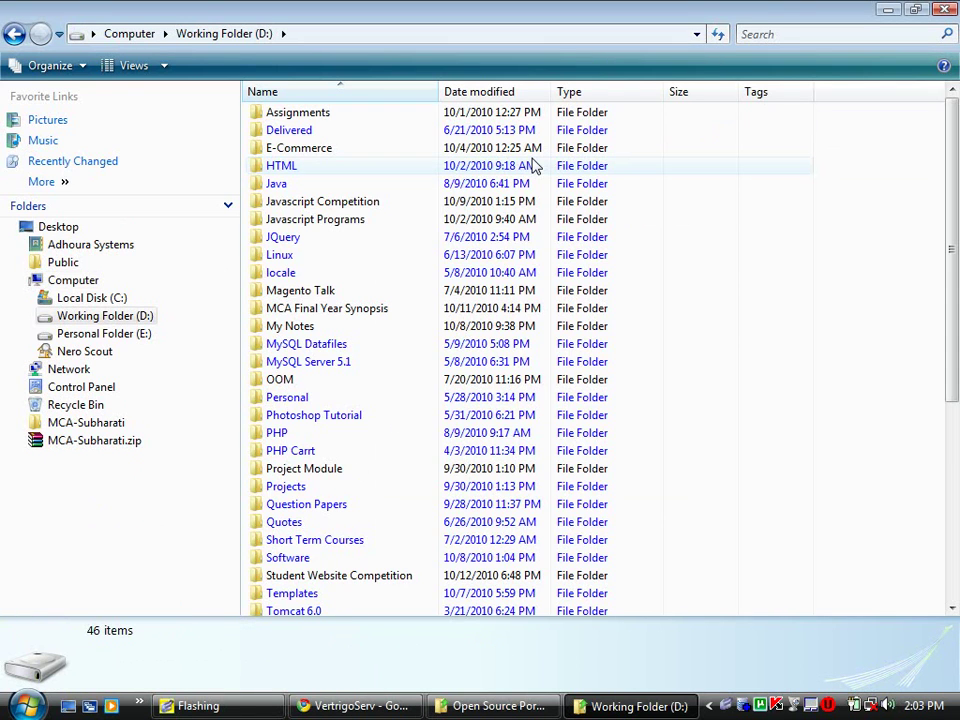
pyautogui.press('v')
pyautogui.press('Return')
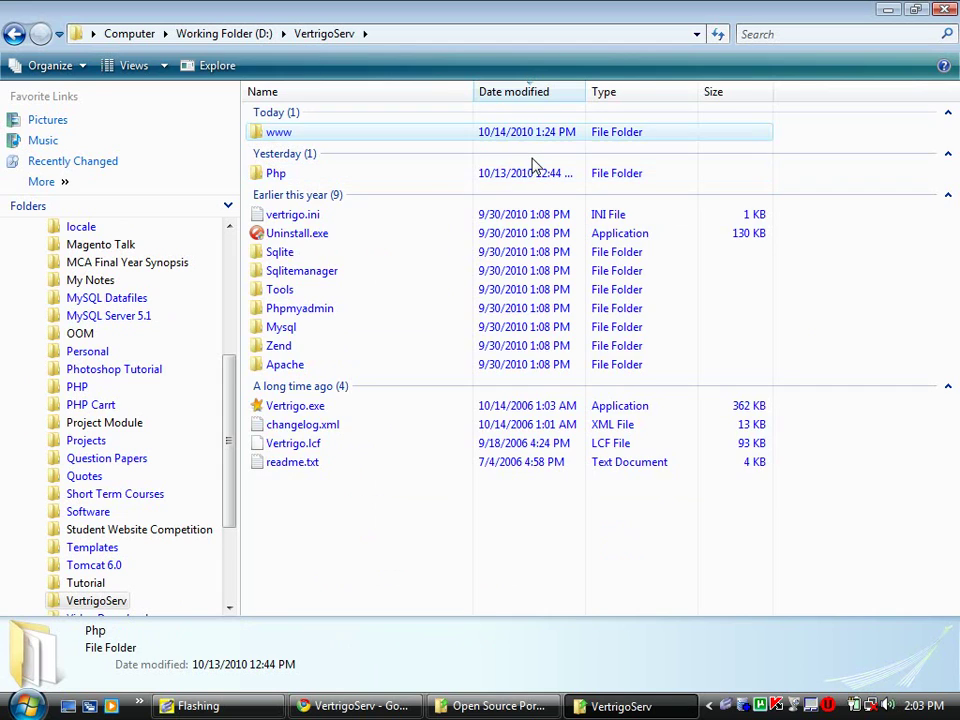
pyautogui.press('Return')
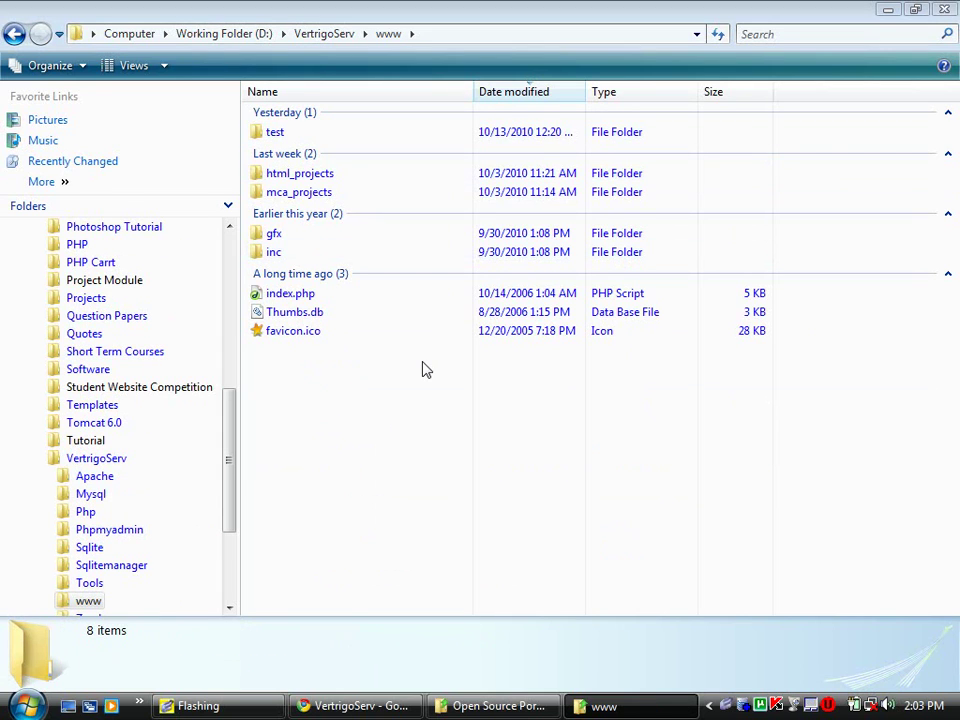
pyautogui.hotkey('ctrl', 'v')
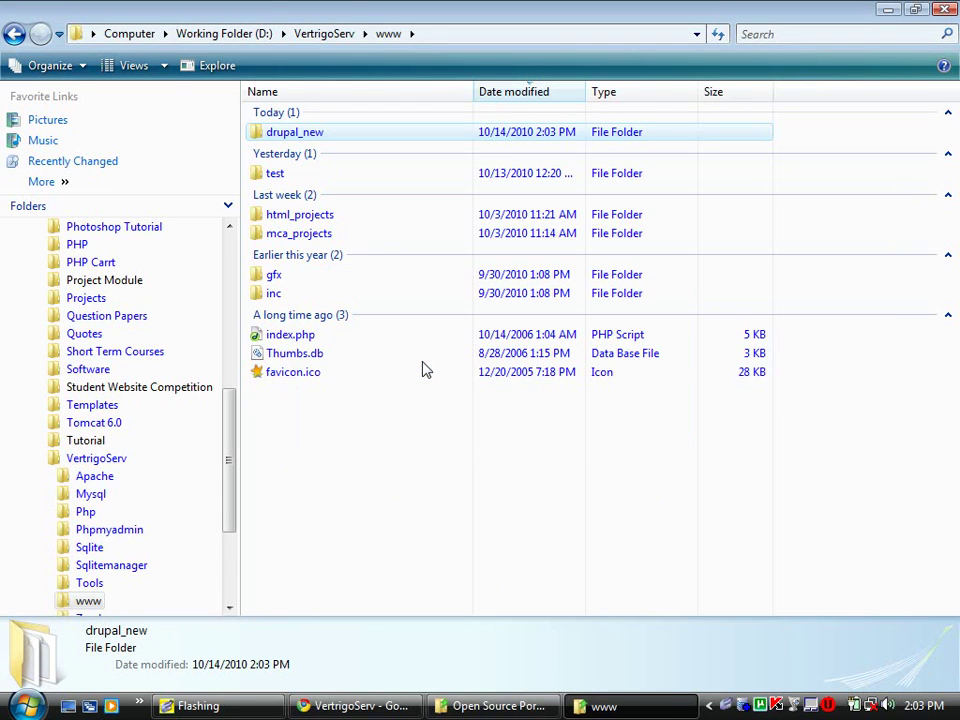
pyautogui.click(291, 139)
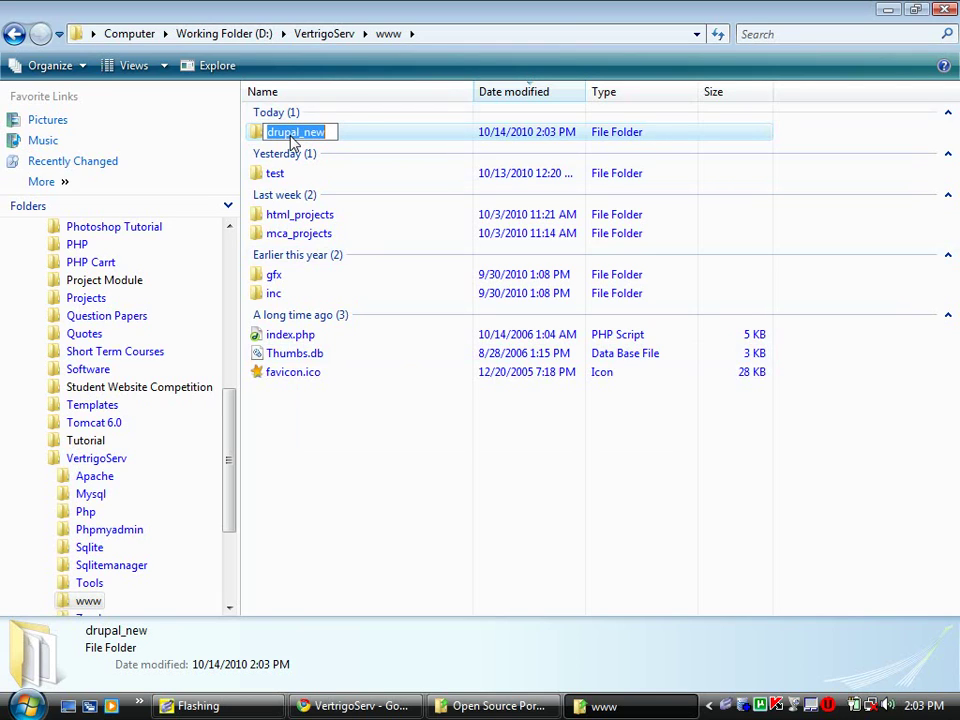
pyautogui.write('kaushal')
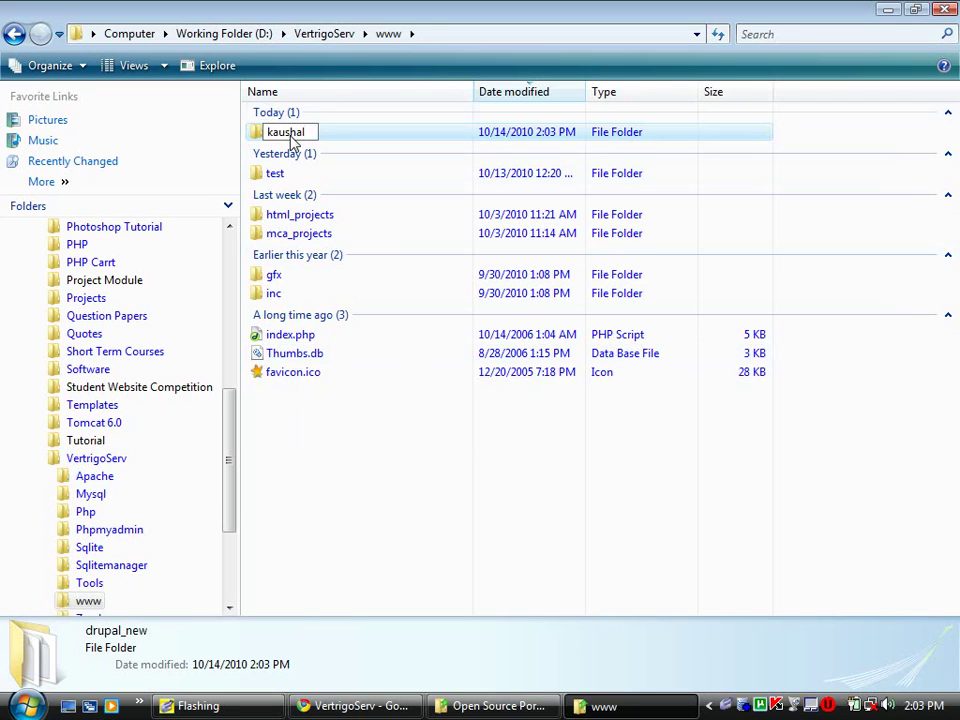
pyautogui.press('Return')
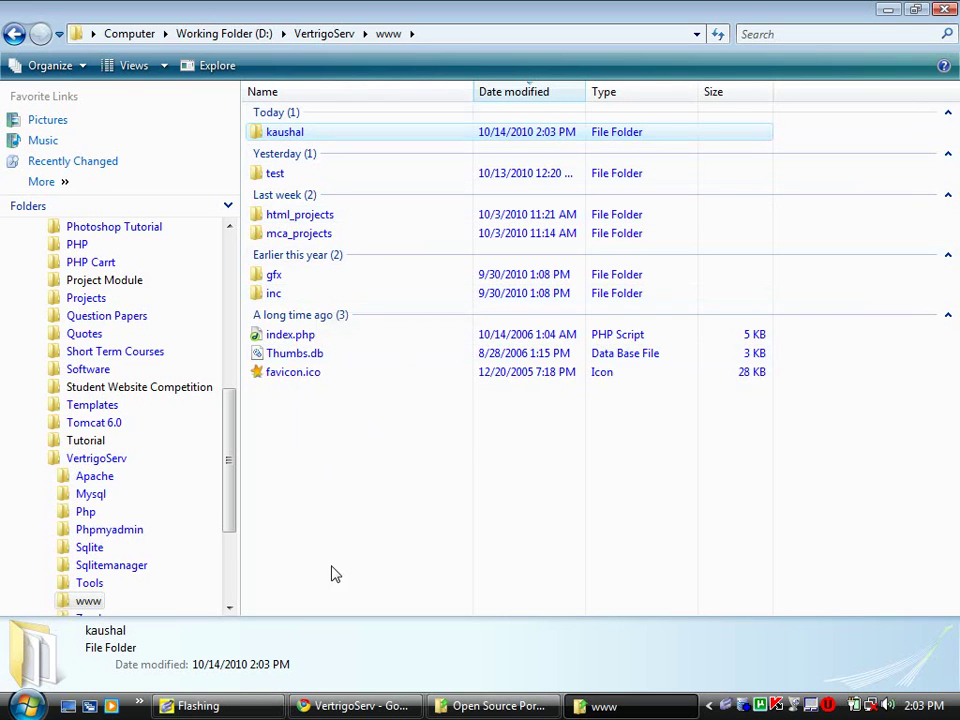
# - Load the site address 127.0.0.1/kaushal/ in Chrome
pyautogui.click(358, 706)
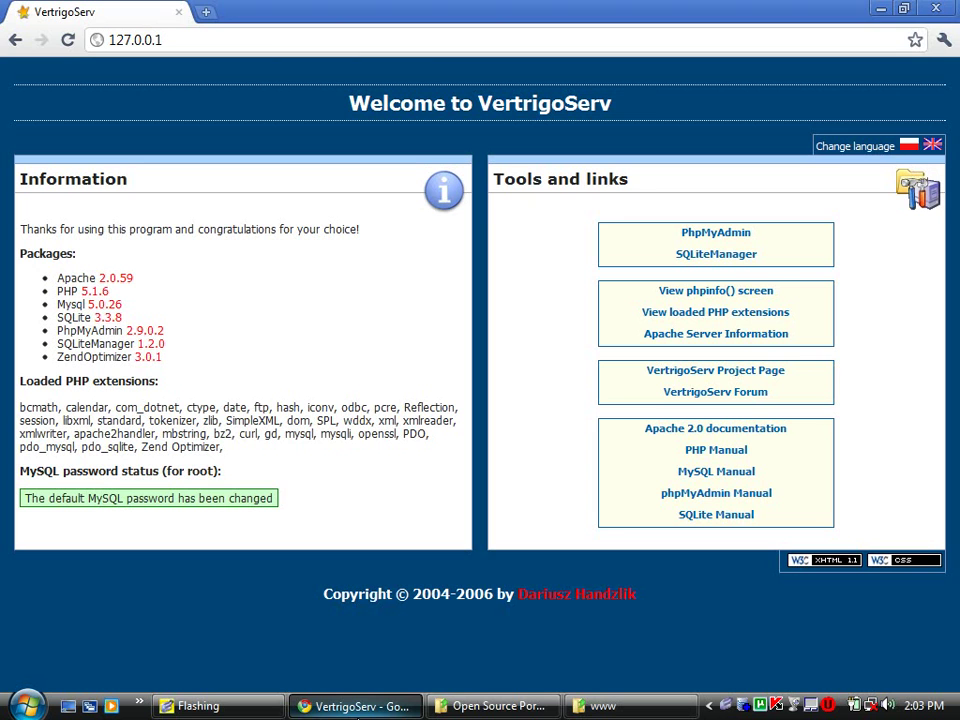
pyautogui.click(220, 47)
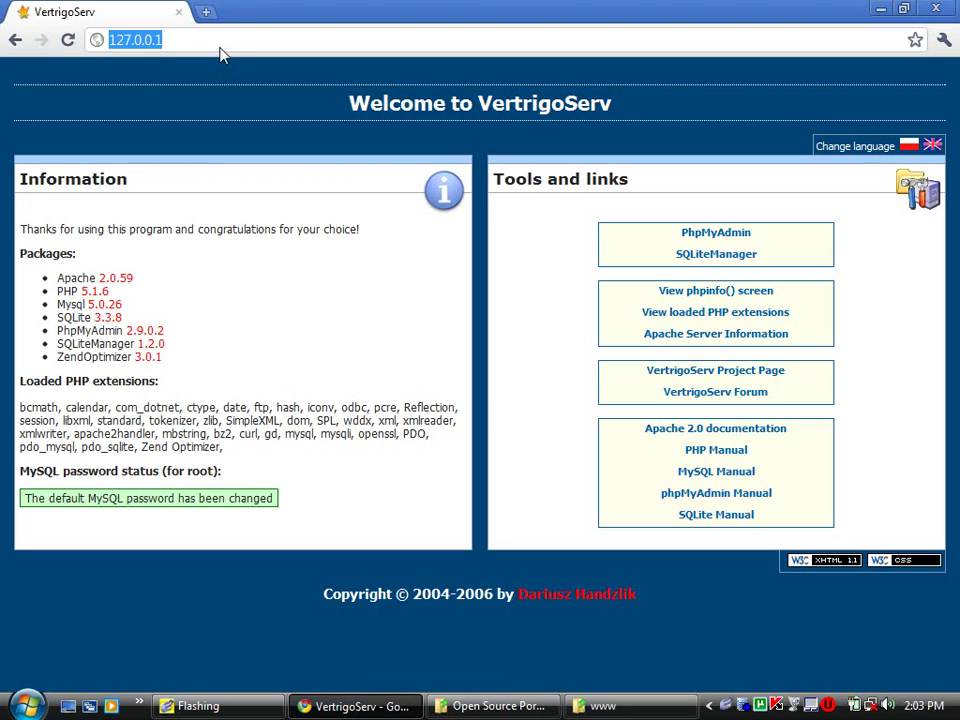
pyautogui.click(220, 47)
pyautogui.write('/k')
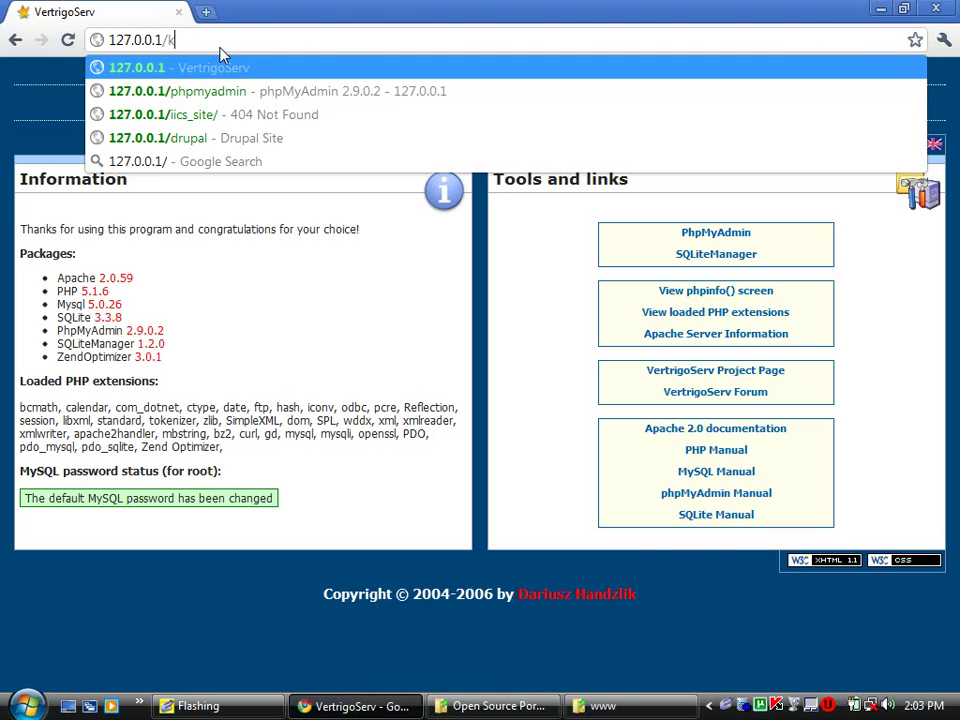
pyautogui.write('aus')
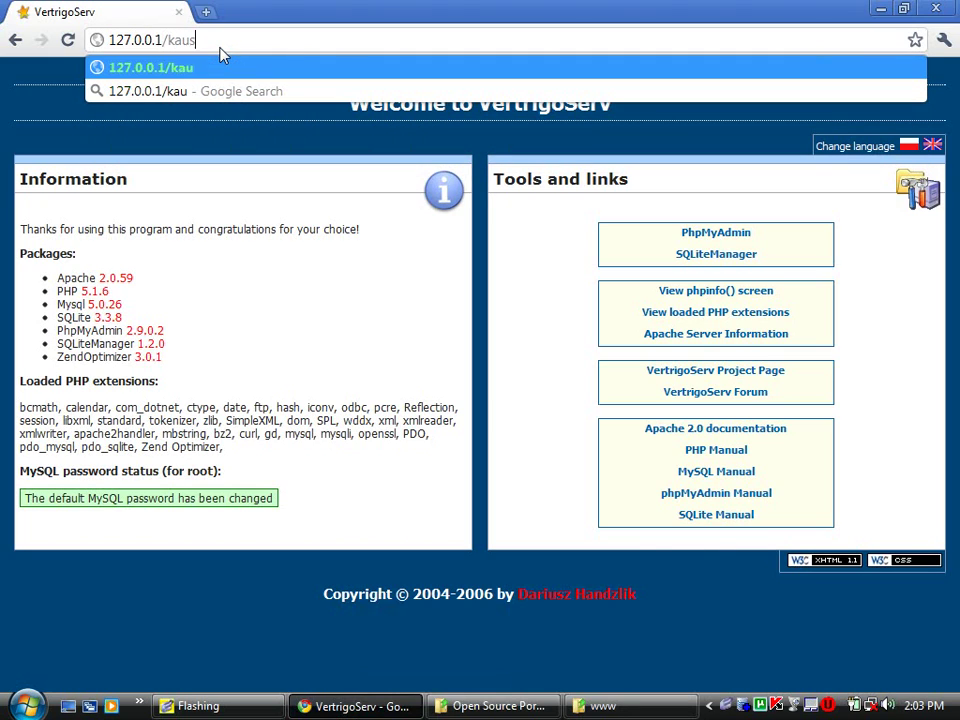
pyautogui.write('hal/')
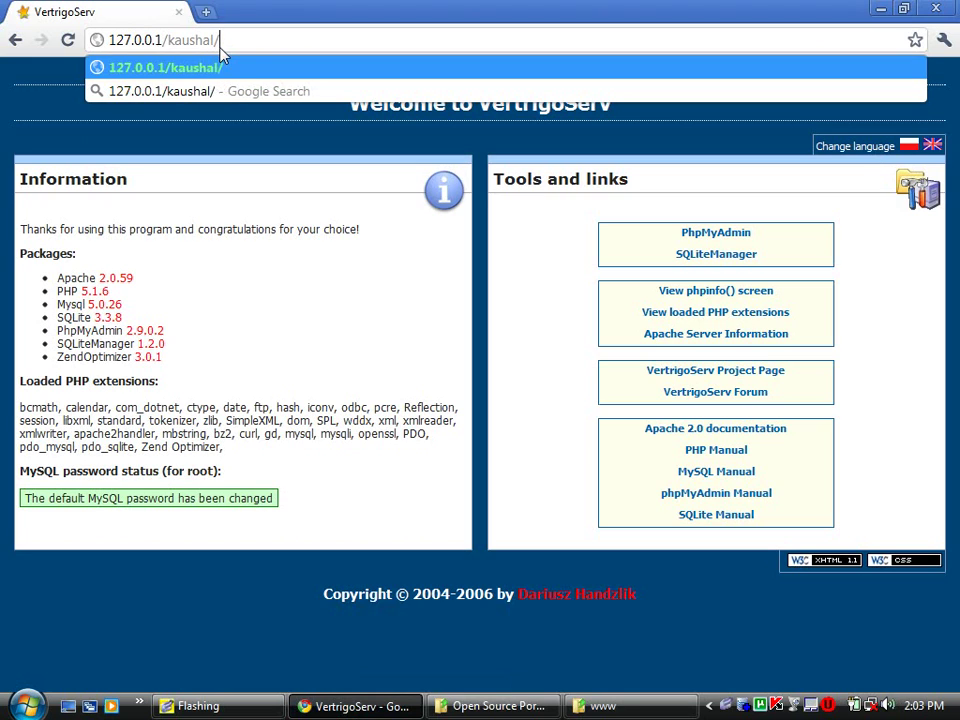
pyautogui.press('Return')
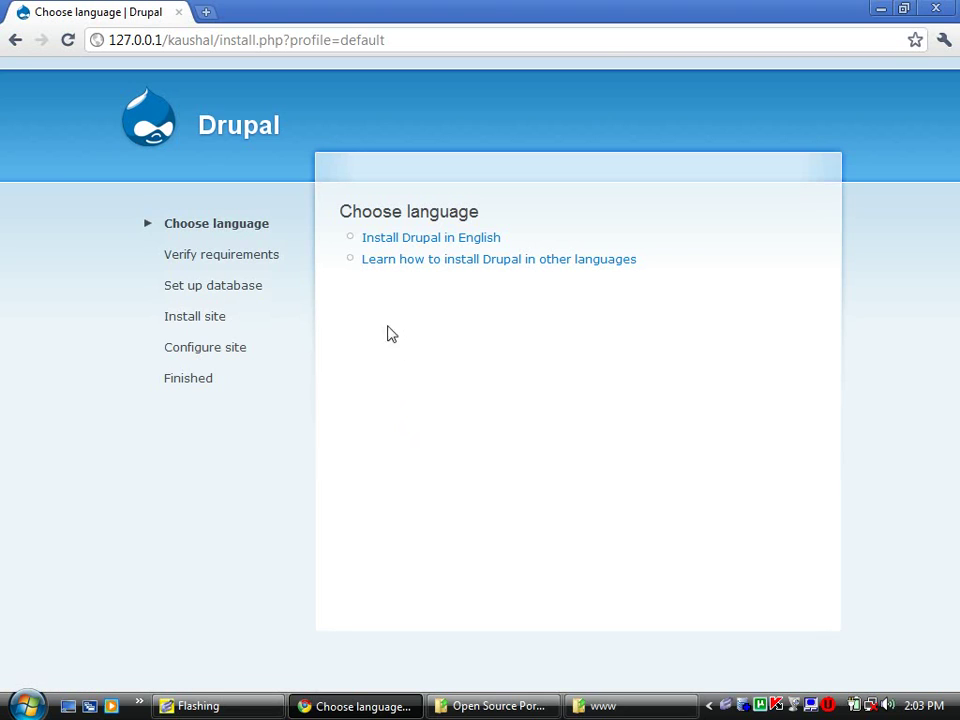
# - Choose Install Drupal in English and read the settings.php requirements message
pyautogui.click(390, 240)
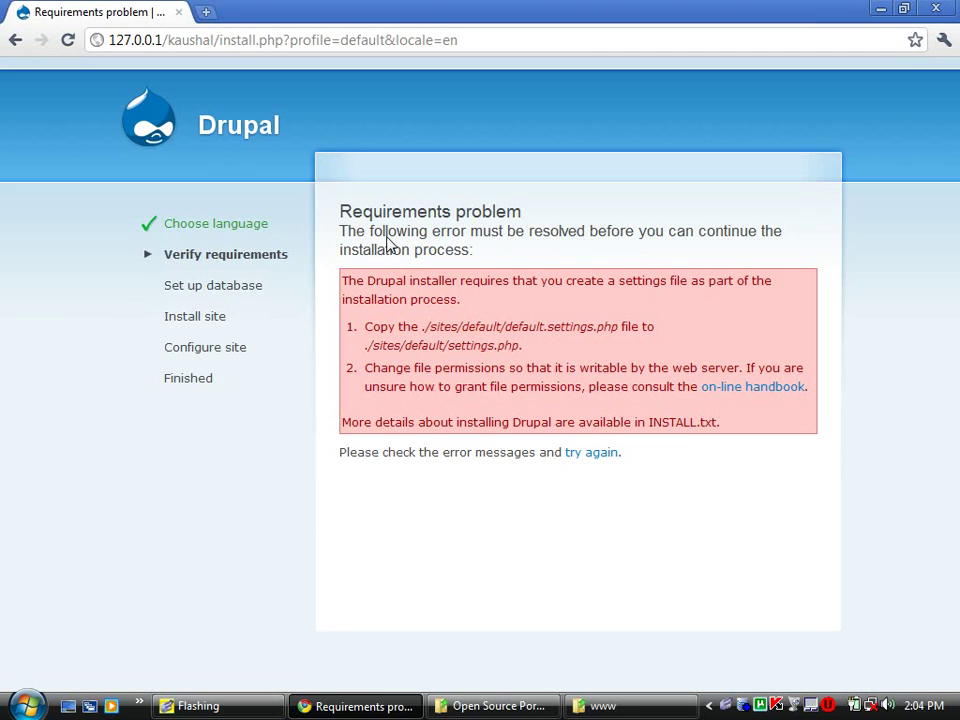
pyautogui.doubleClick(449, 333)
pyautogui.moveTo(449, 333); pyautogui.dragTo(497, 332)
pyautogui.click(562, 327)
# - Rename kaushal\sites\default\default.settings.php to settings.php by removing the 'default.' prefix
pyautogui.click(578, 708)
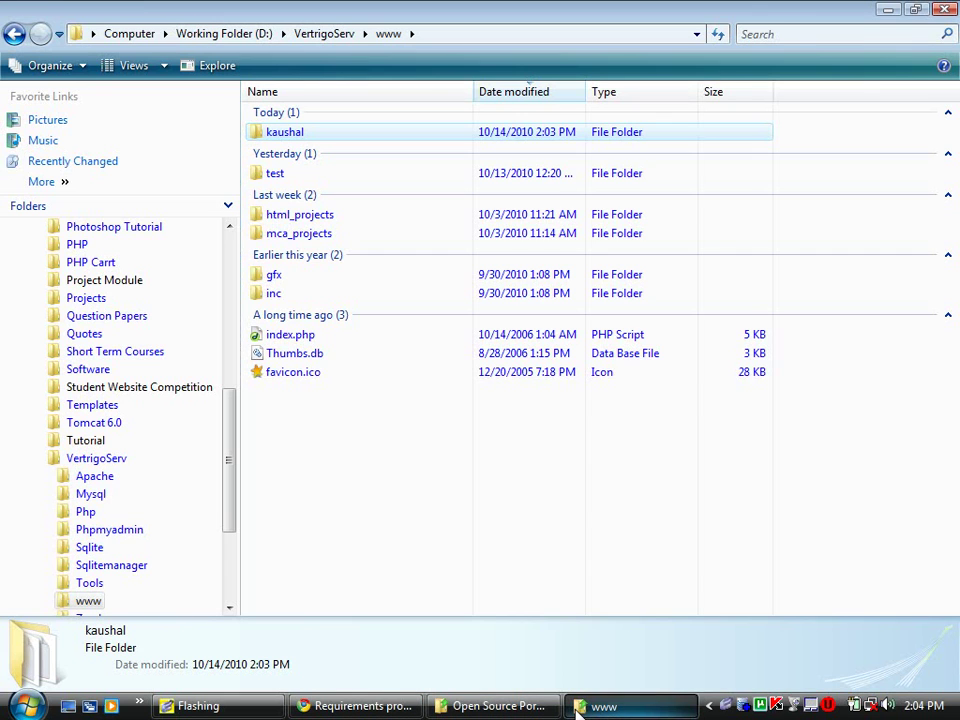
pyautogui.doubleClick(287, 134)
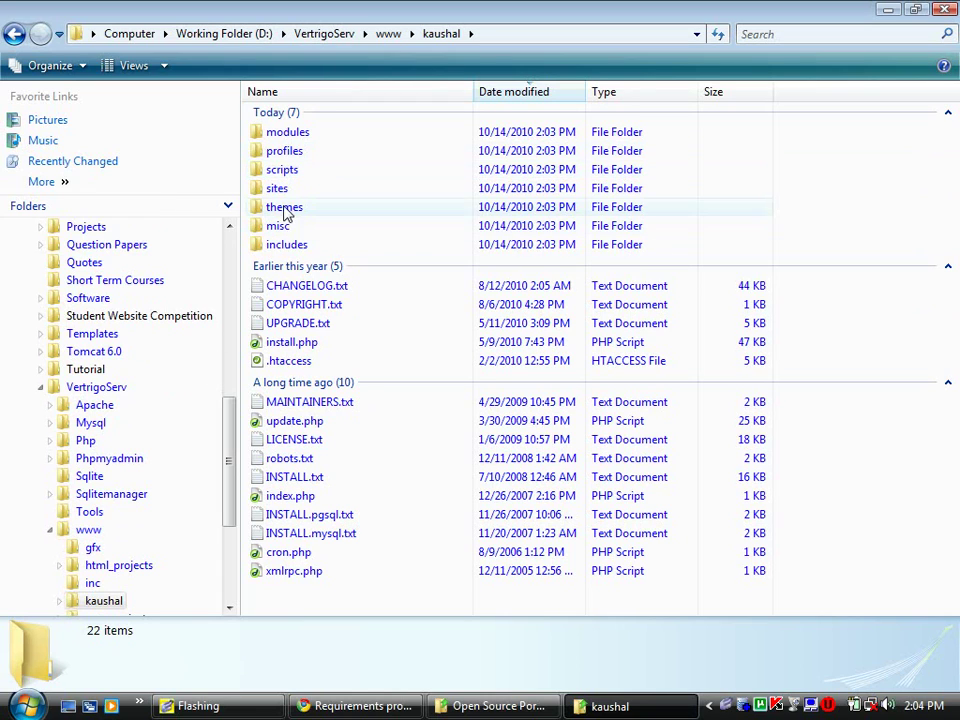
pyautogui.doubleClick(266, 189)
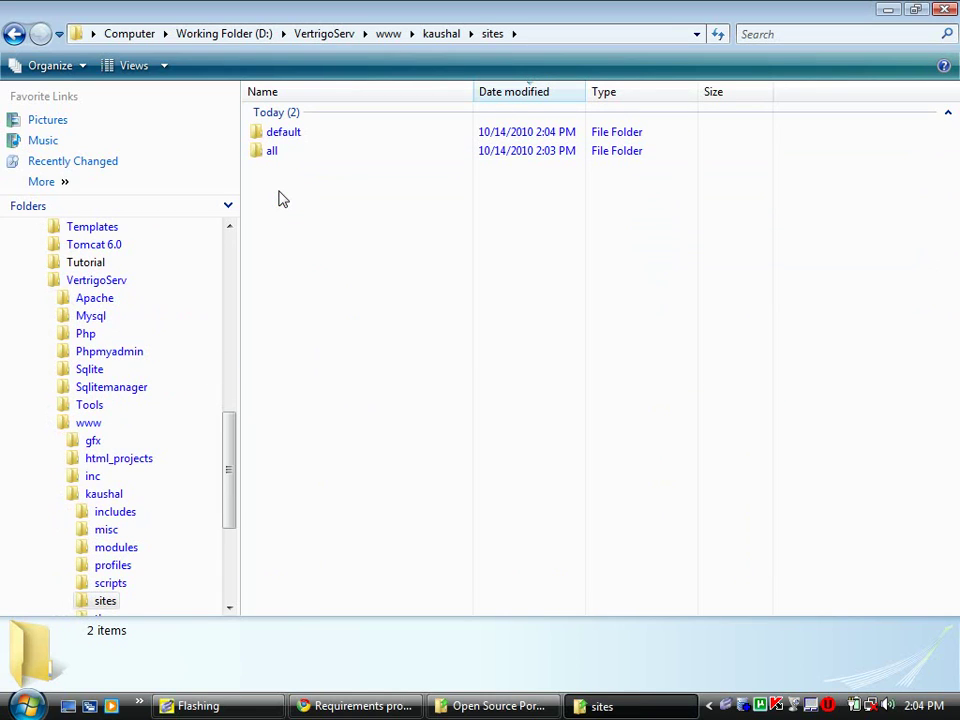
pyautogui.doubleClick(306, 138)
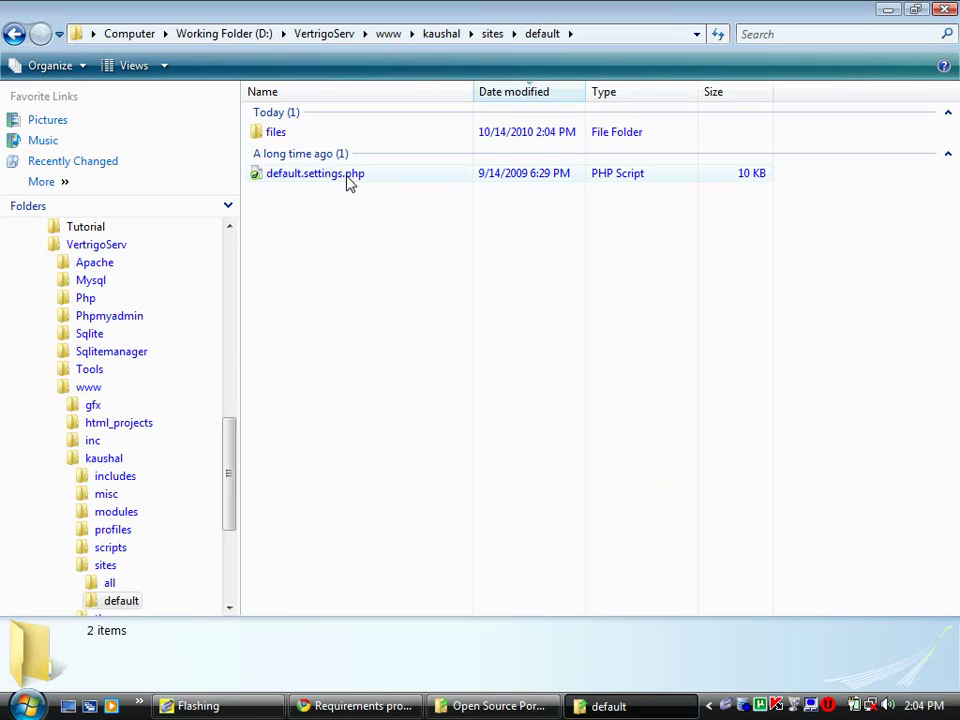
pyautogui.click(329, 177)
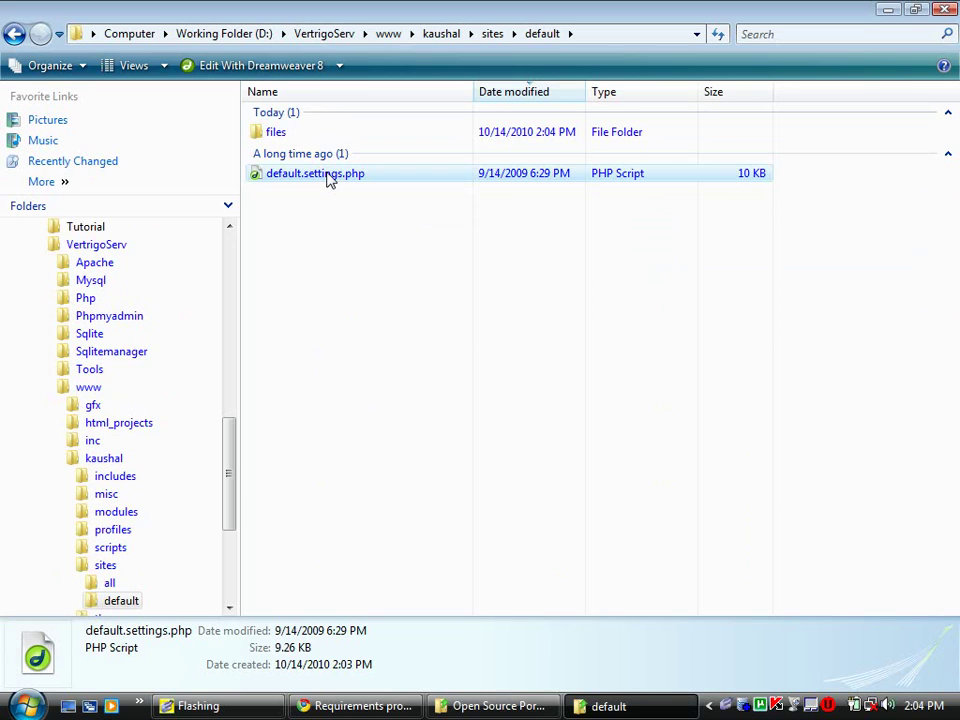
pyautogui.click(329, 177)
pyautogui.press('Home')
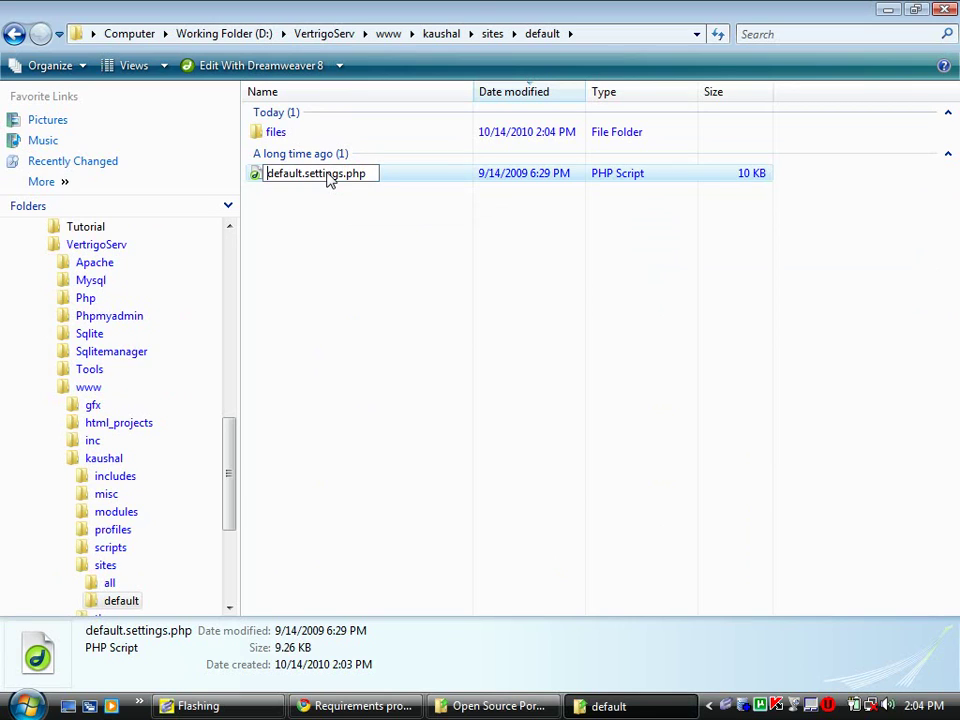
pyautogui.press('Delete')
pyautogui.press('Delete')
pyautogui.press('Delete')
pyautogui.press('Delete')
pyautogui.press('Delete')
pyautogui.press('Delete')
pyautogui.press('Delete')
pyautogui.press('Delete')
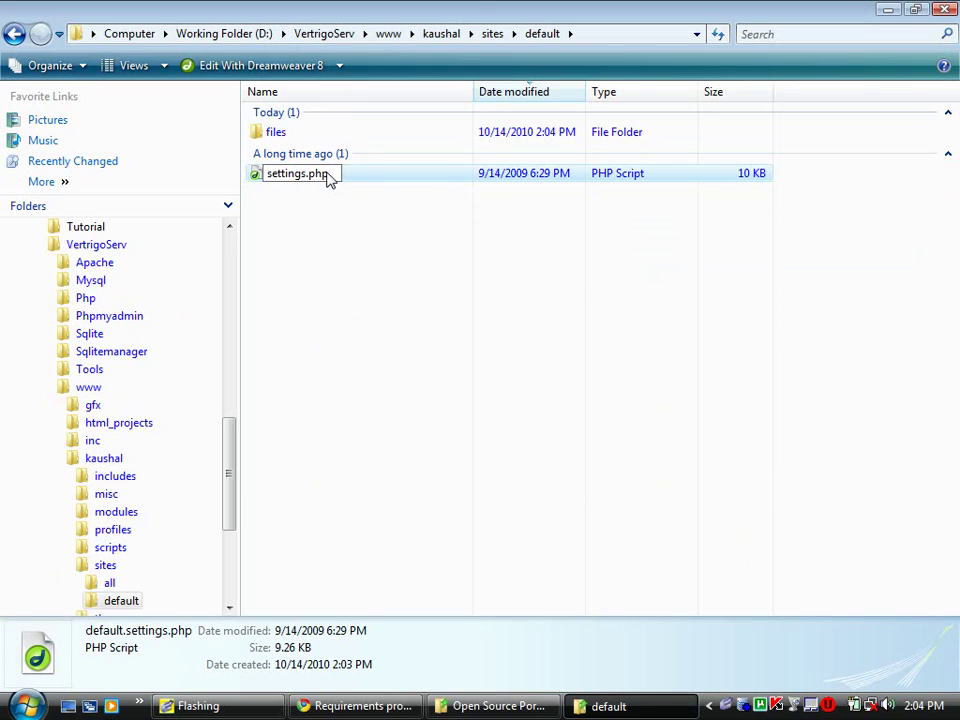
pyautogui.press('Return')
pyautogui.click(375, 300)
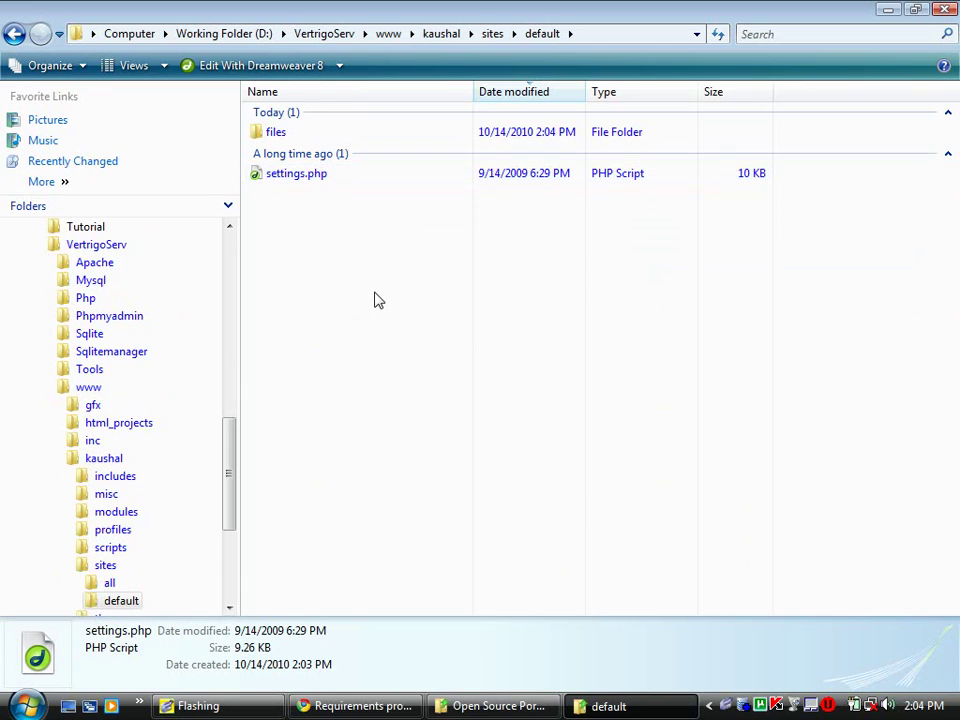
pyautogui.click(400, 704)
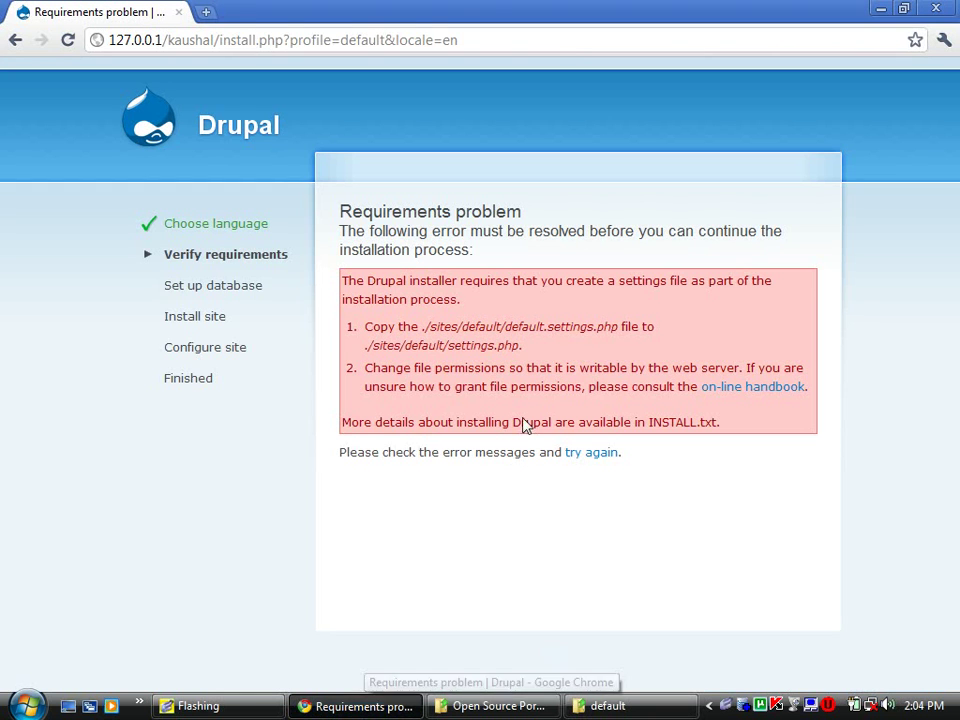
# - Reload install.php to reach the Database configuration step, then open a new tab
pyautogui.press('F5')
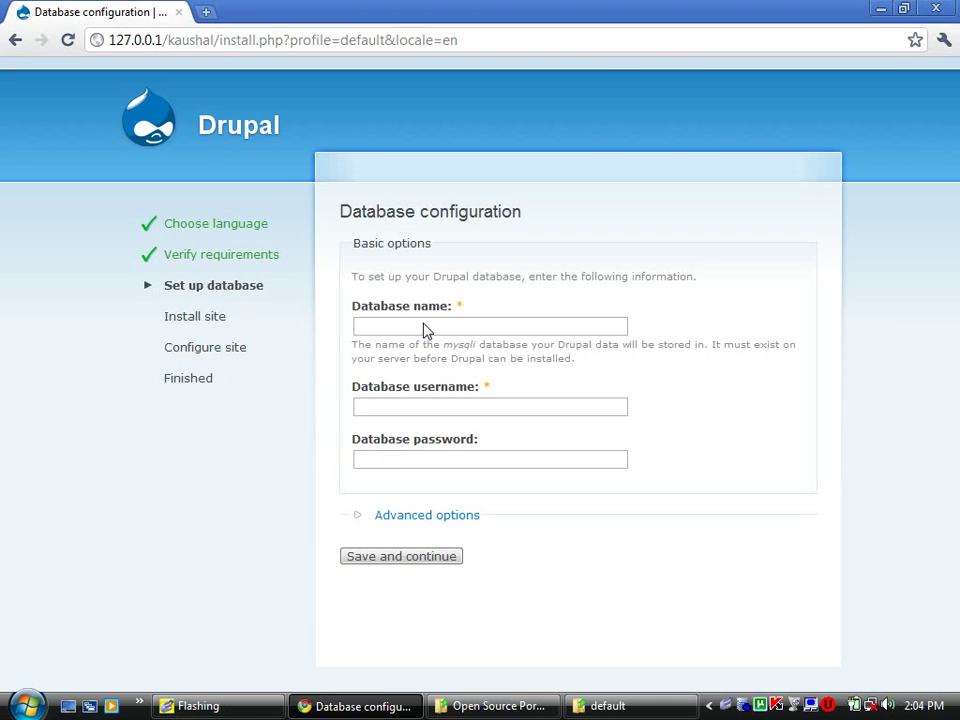
pyautogui.click(424, 328)
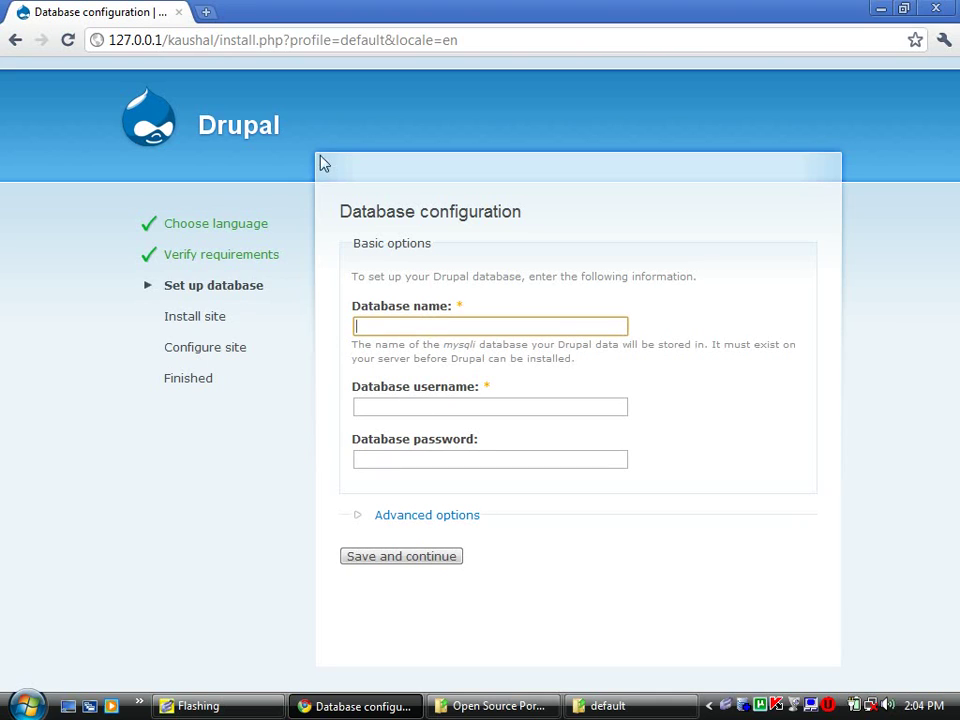
pyautogui.click(205, 12)
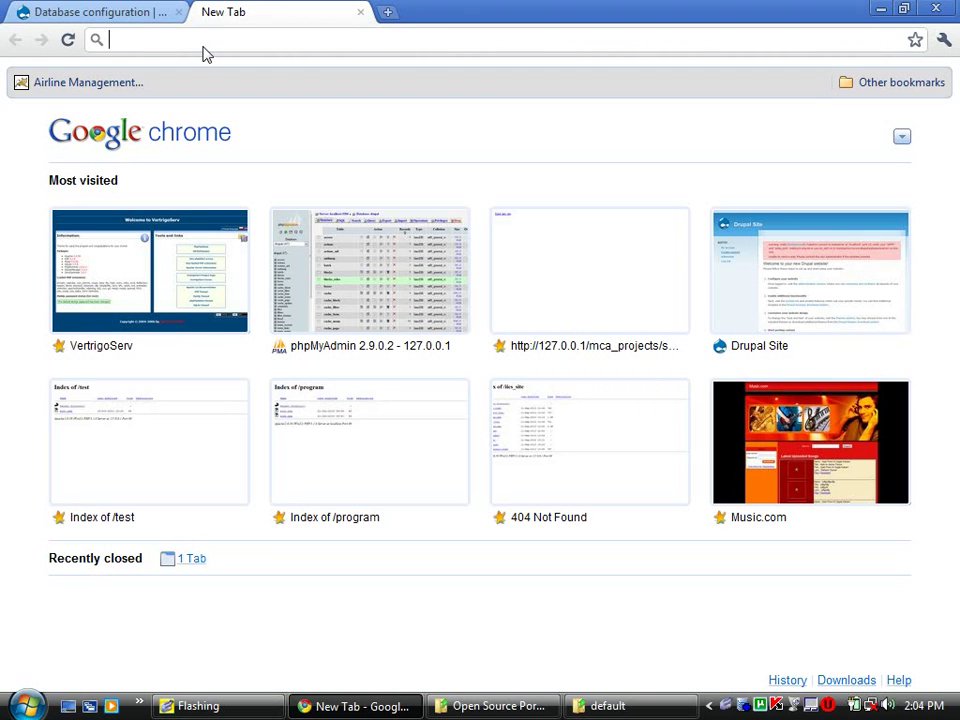
# - Open 127.0.0.1/phpmyadmin and log in with the local database account
pyautogui.write('h')
pyautogui.press('End')
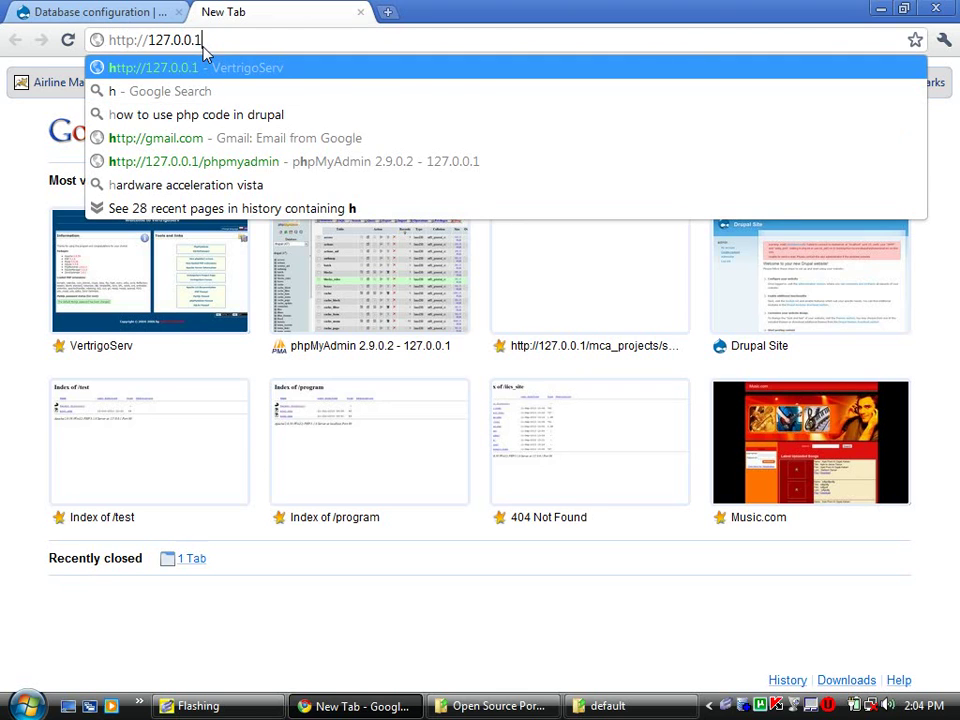
pyautogui.press('Return')
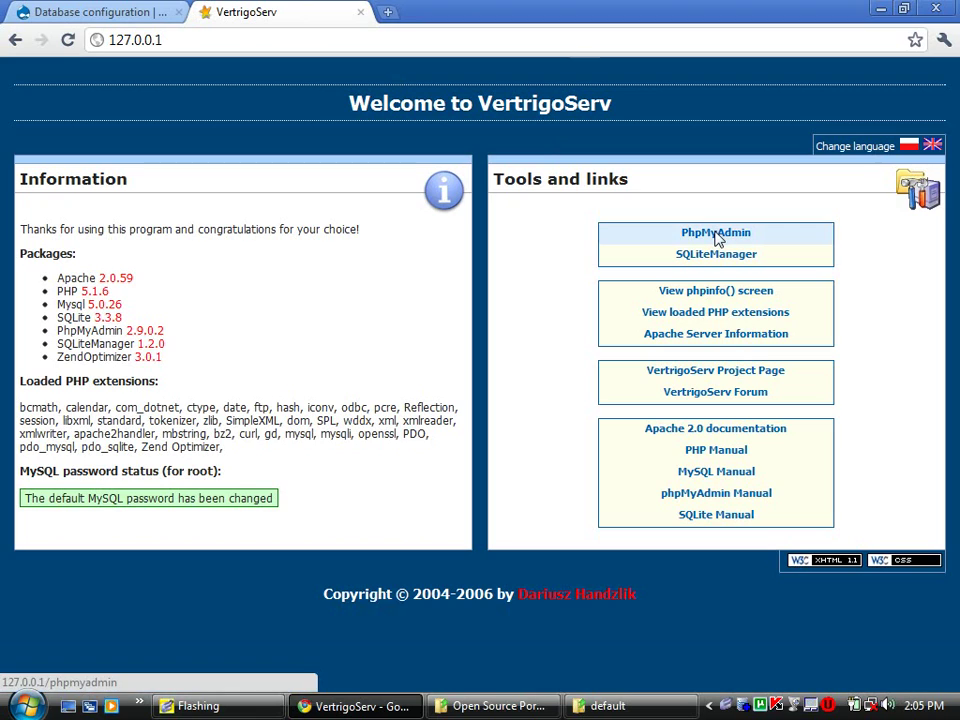
pyautogui.click(258, 42)
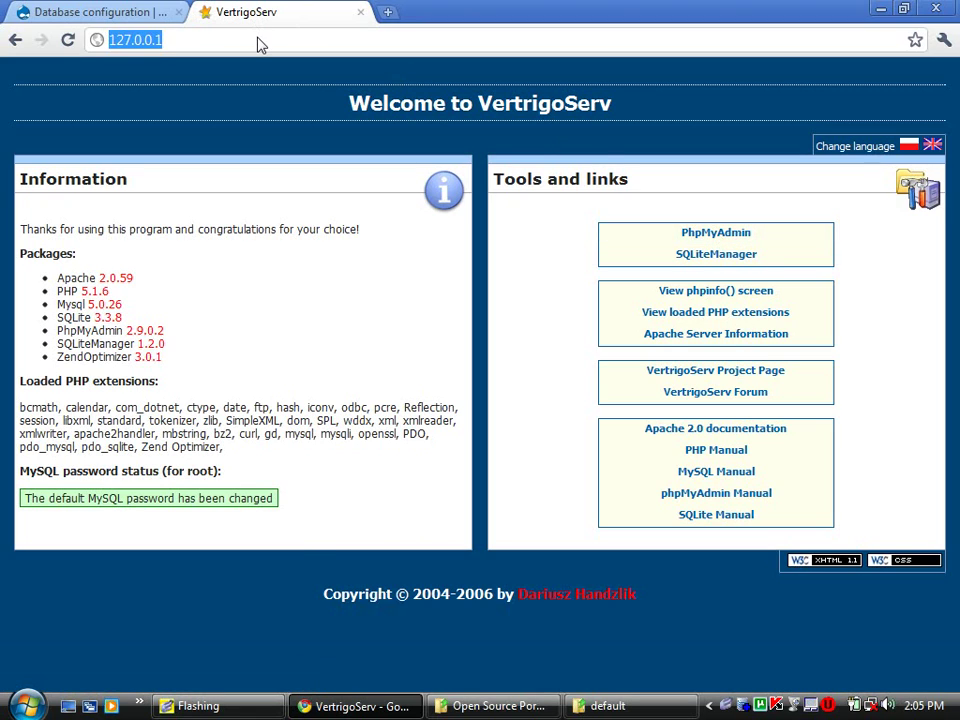
pyautogui.click(258, 42)
pyautogui.write('/')
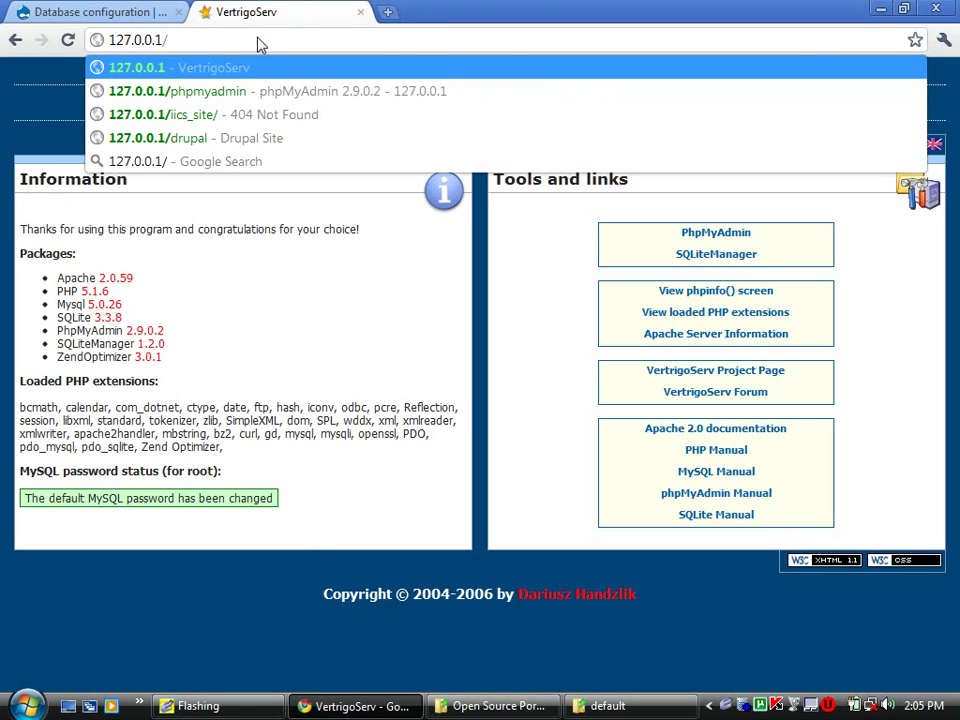
pyautogui.press('Down')
pyautogui.press('Return')
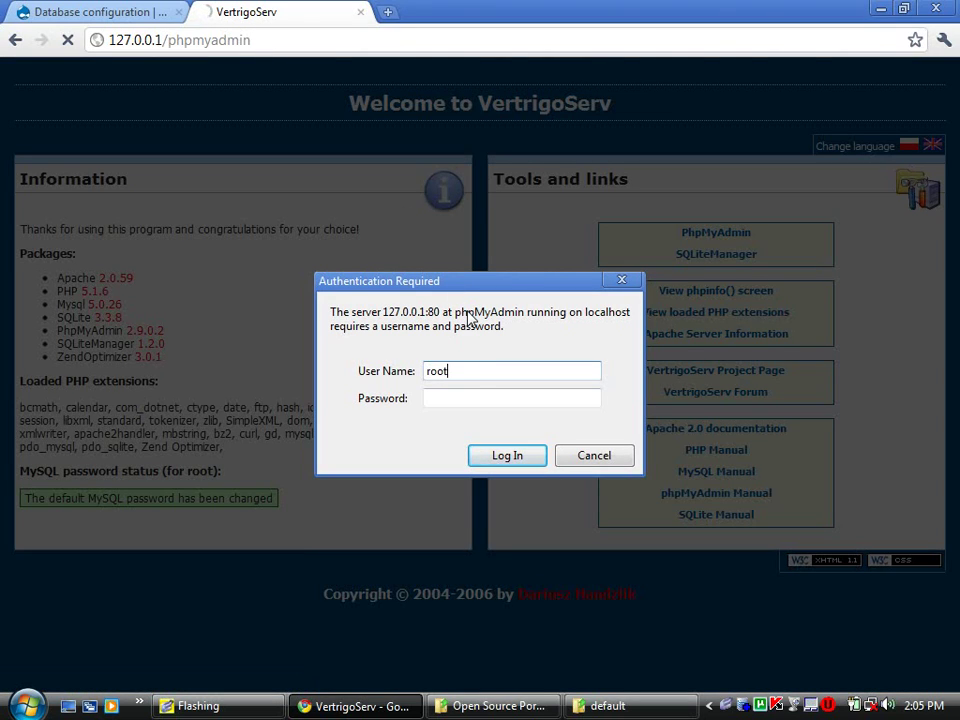
pyautogui.press('Tab')
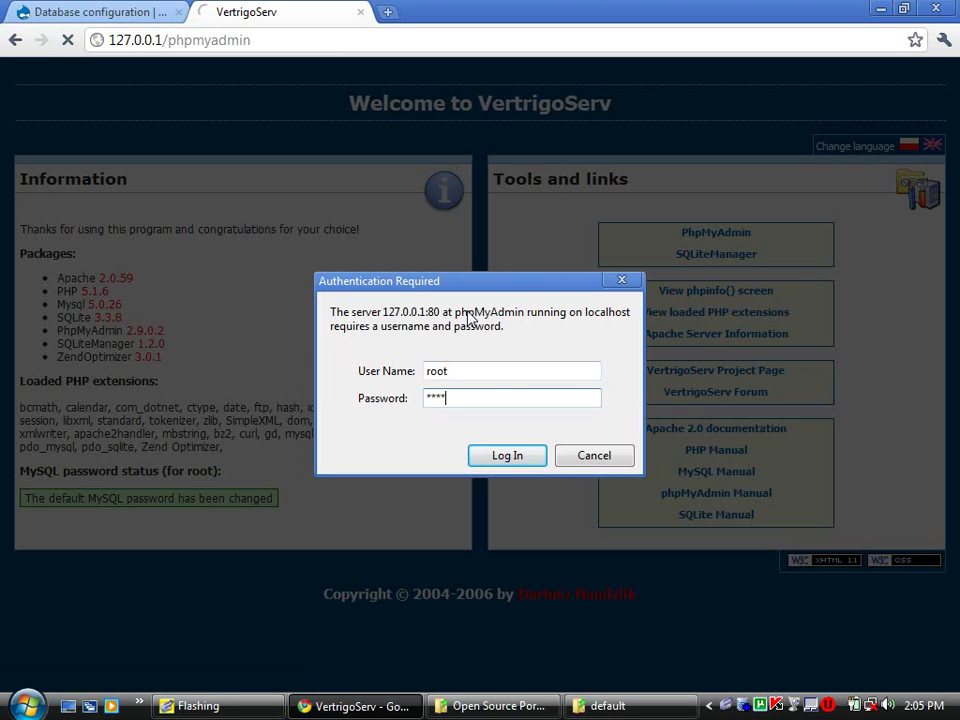
pyautogui.press('Return')
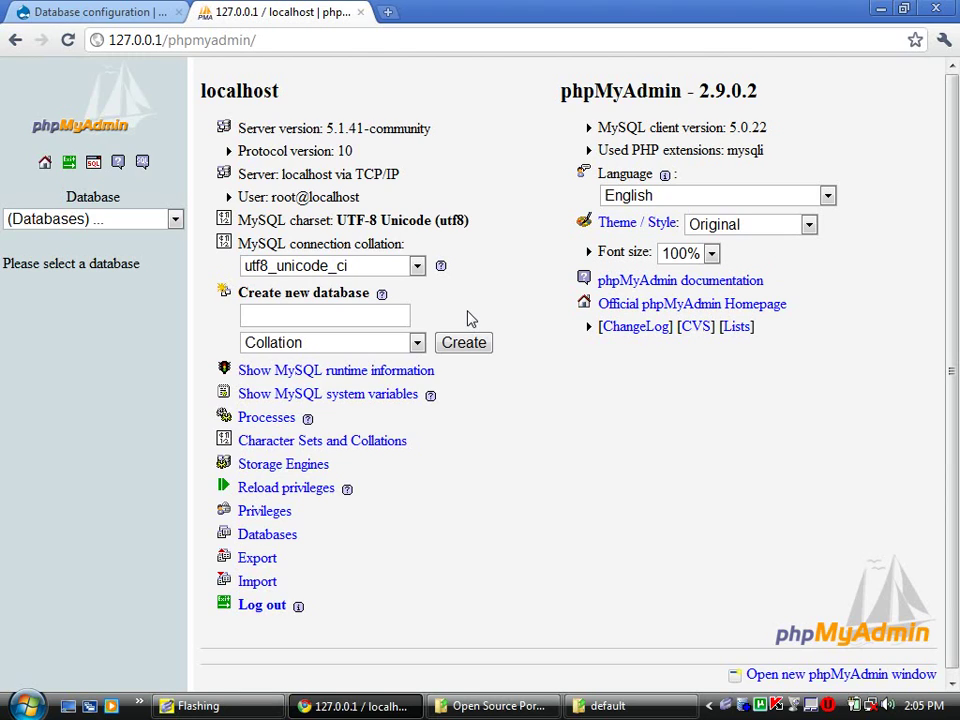
# - Try creating a database named kaushal under Create new database
pyautogui.click(310, 317)
pyautogui.write('ka')
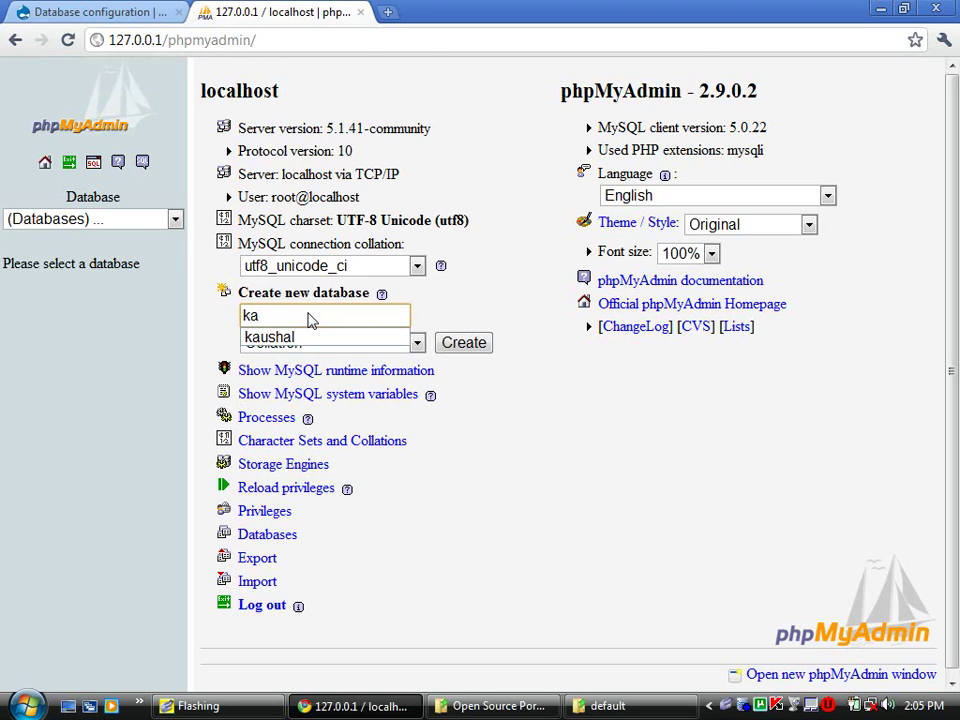
pyautogui.press('Down')
pyautogui.press('Return')
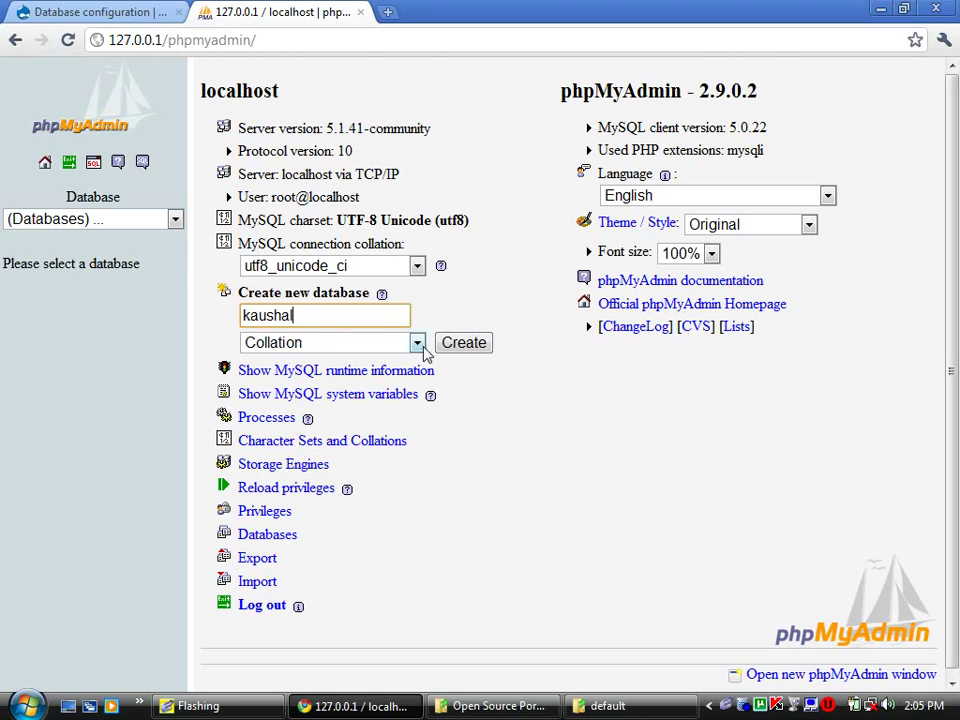
pyautogui.click(460, 343)
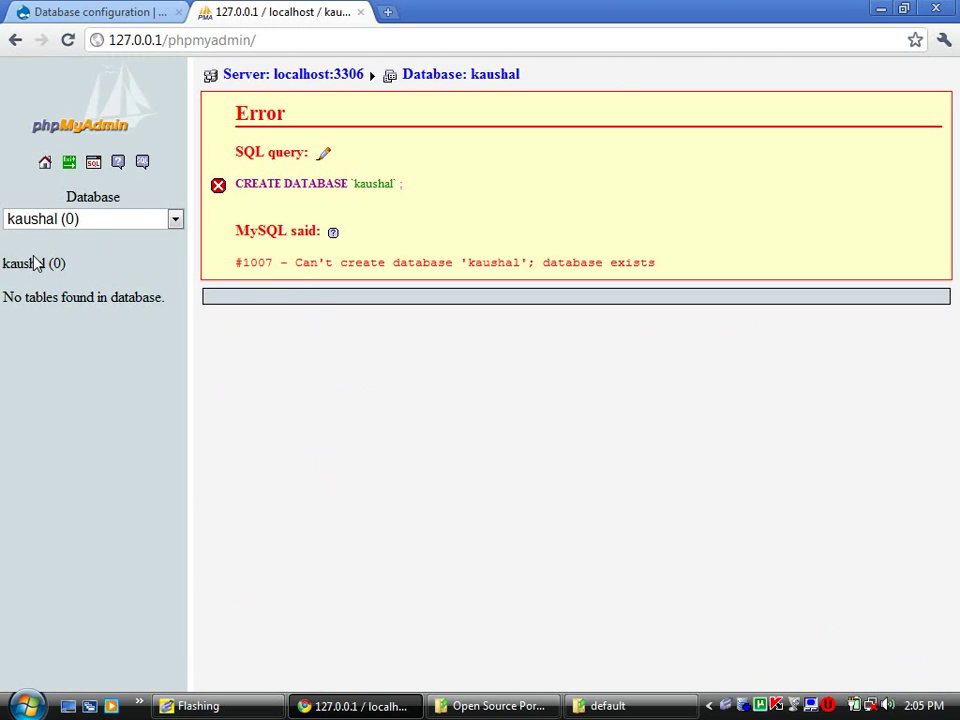
# - Drop the existing kaushal database and create an empty kaushal database again
pyautogui.click(32, 265)
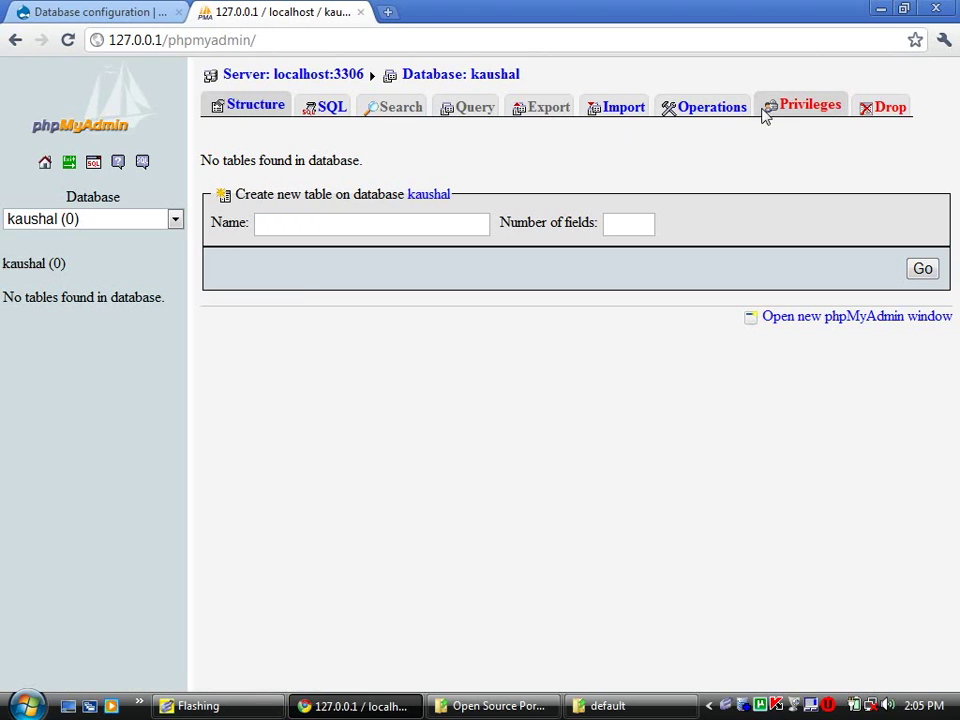
pyautogui.click(867, 113)
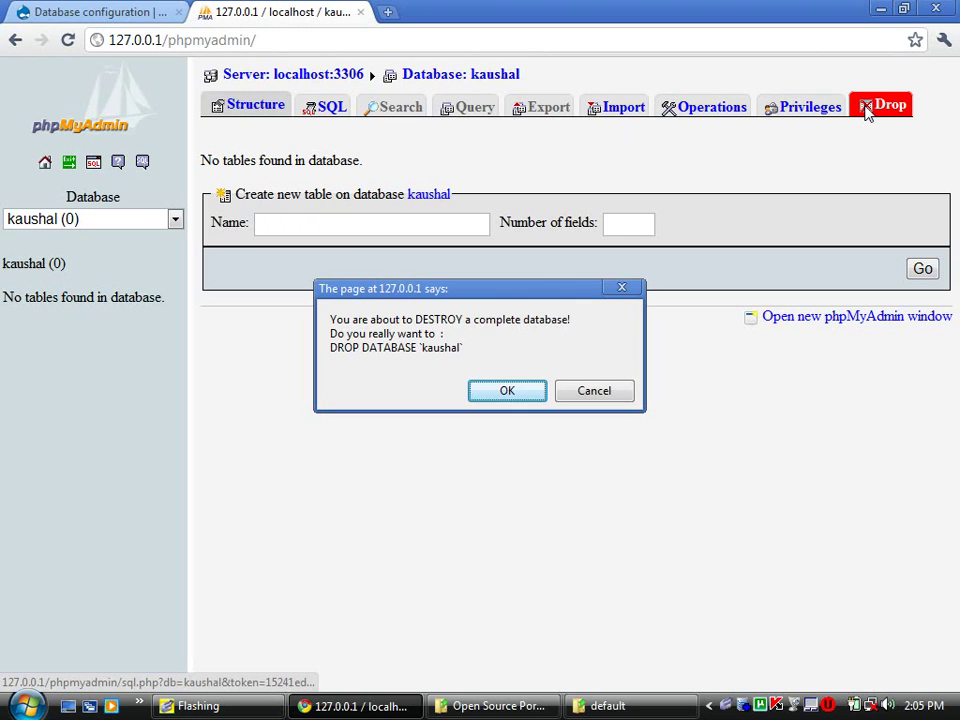
pyautogui.click(512, 392)
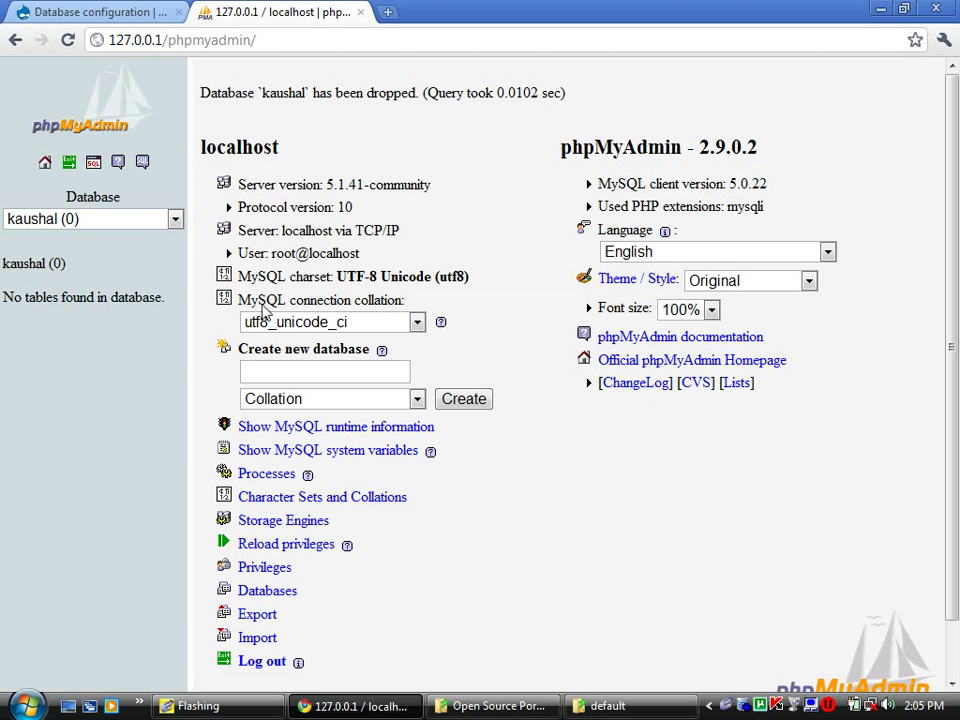
pyautogui.click(291, 378)
pyautogui.write('k')
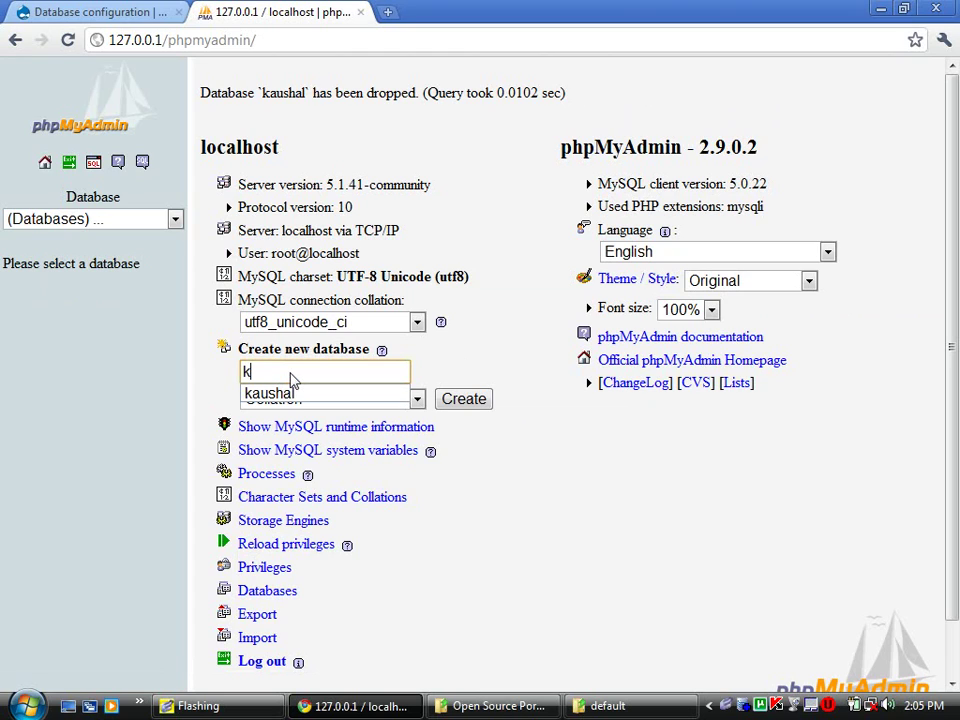
pyautogui.write('a')
pyautogui.press('Down')
pyautogui.press('Return')
pyautogui.press('Return')
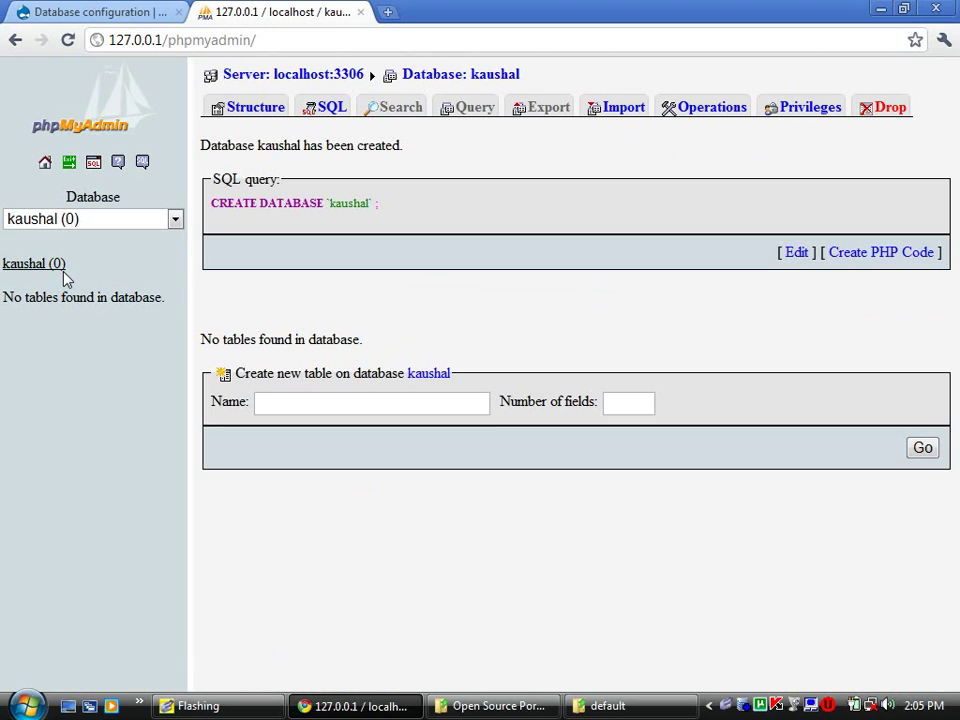
# - Submit database name kaushal with username root and the database password
pyautogui.click(75, 10)
pyautogui.press('F5')
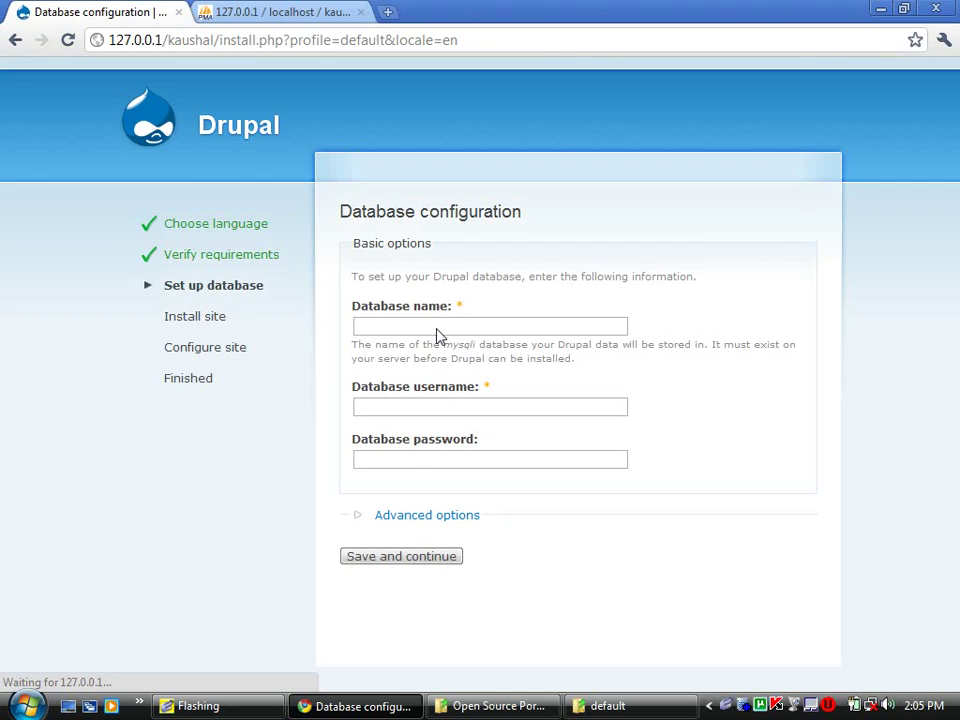
pyautogui.click(437, 330)
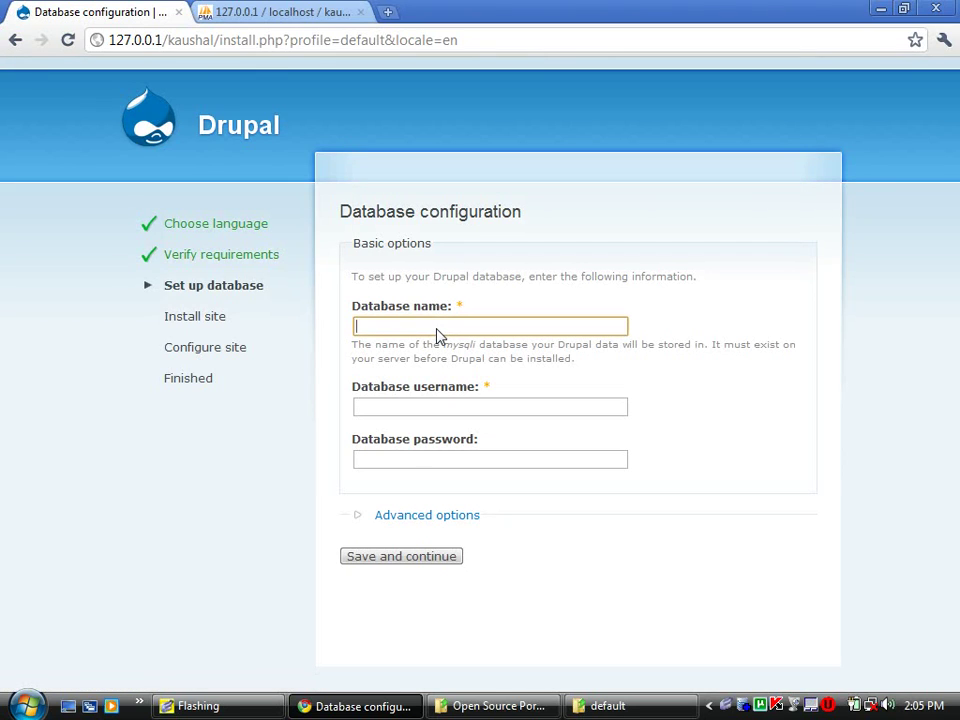
pyautogui.write('kaushal')
pyautogui.press('Tab')
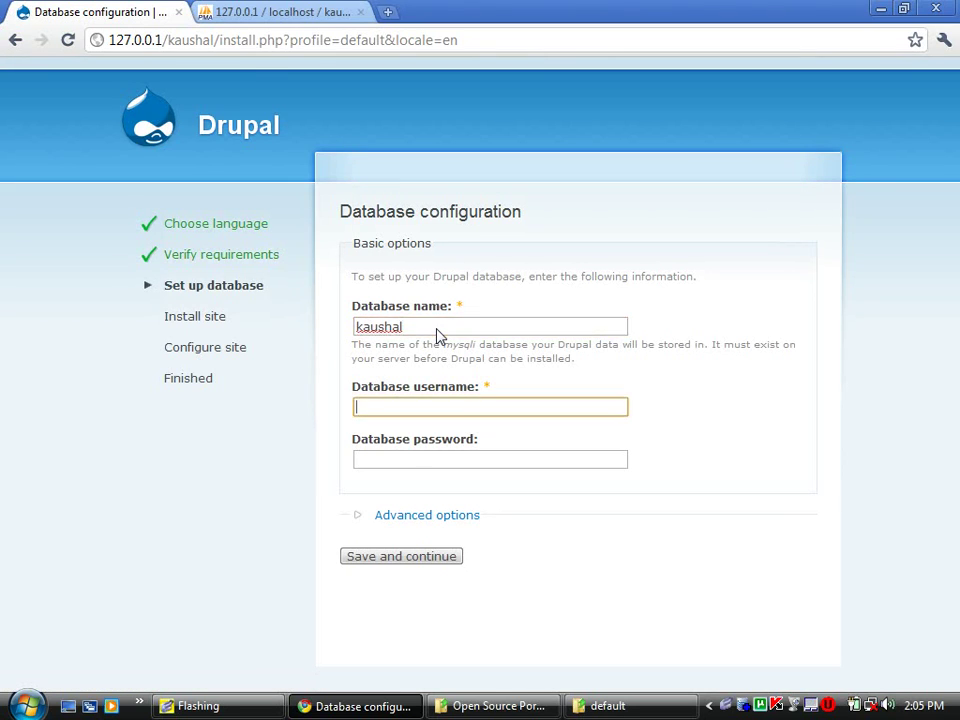
pyautogui.write('root')
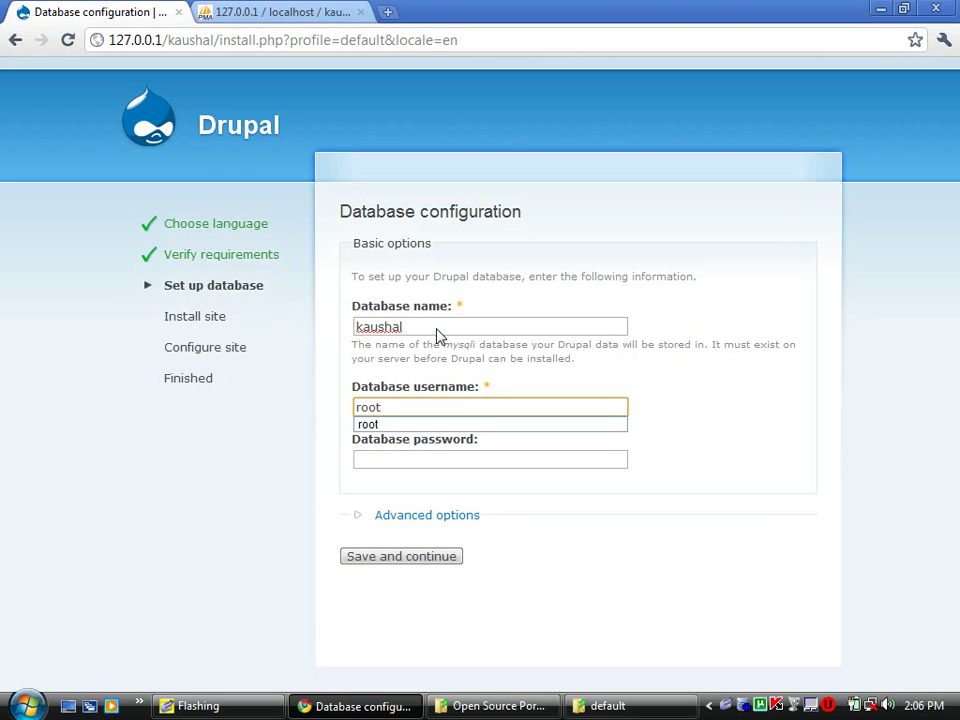
pyautogui.press('Tab')
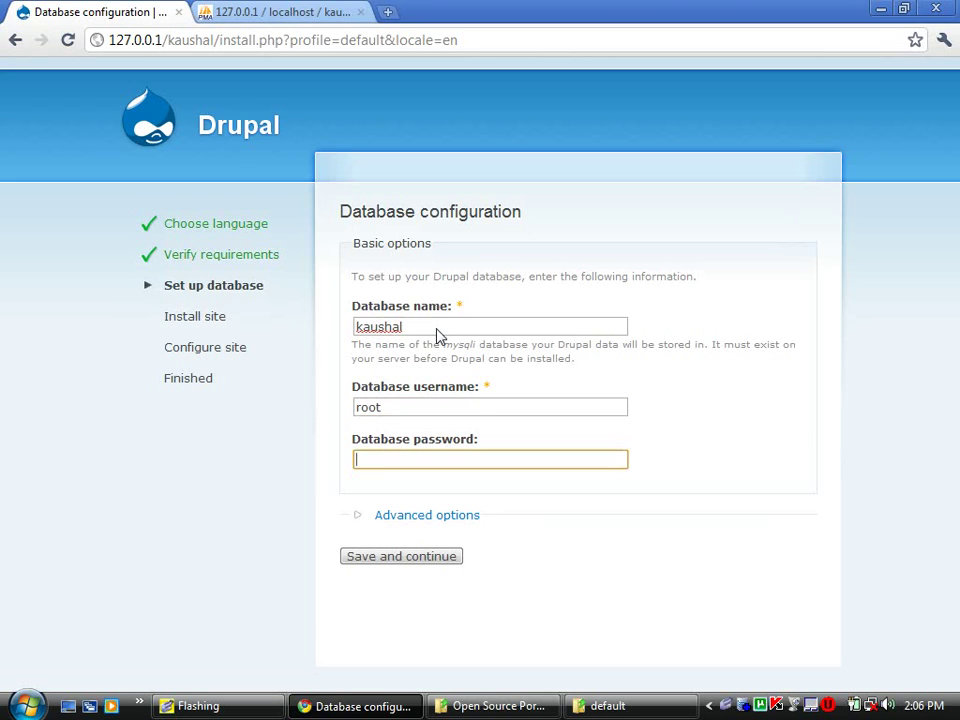
pyautogui.write('12345678')
pyautogui.doubleClick(392, 467)
pyautogui.write('1234')
pyautogui.press('Return')
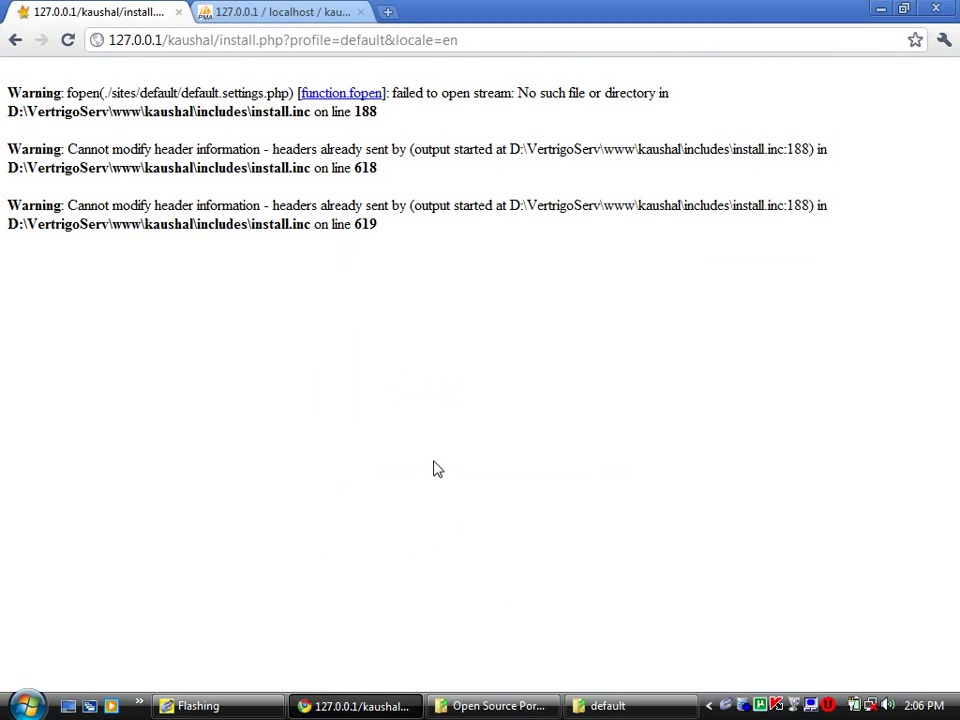
# - Duplicate settings.php in sites\default and name the copy default.settings.php
pyautogui.click(484, 706)
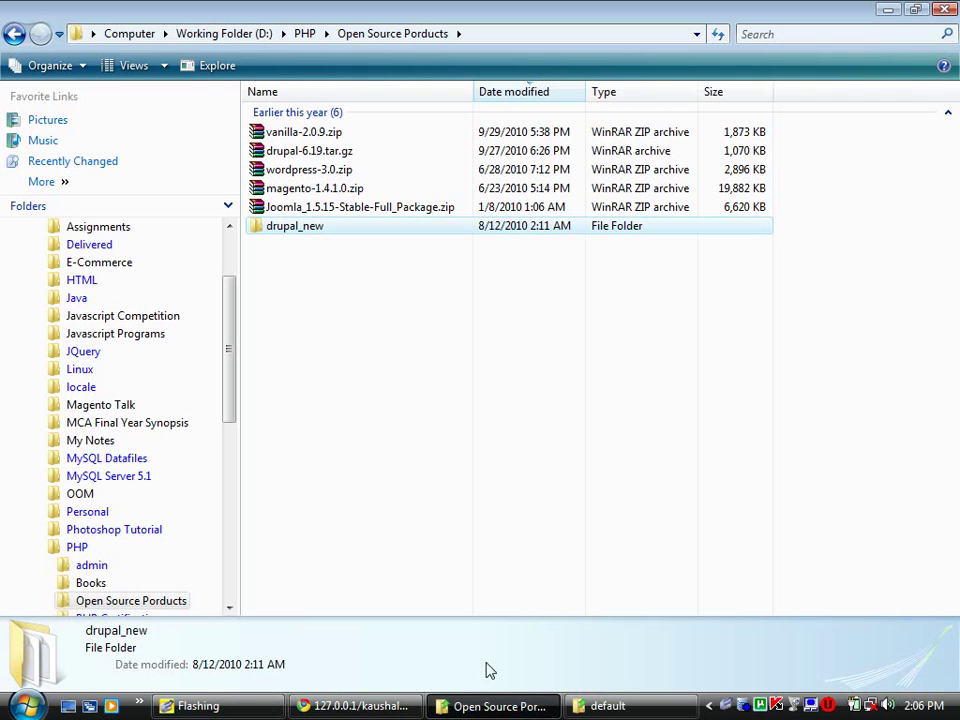
pyautogui.click(622, 705)
pyautogui.click(303, 180)
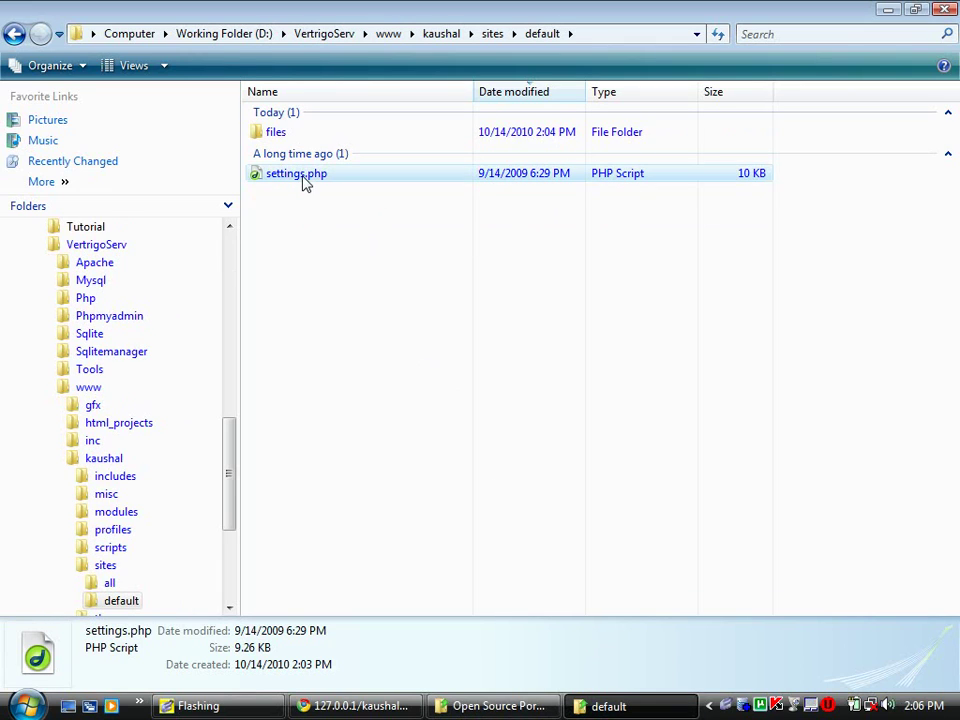
pyautogui.hotkey('ctrl', 'c')
pyautogui.hotkey('ctrl', 'v')
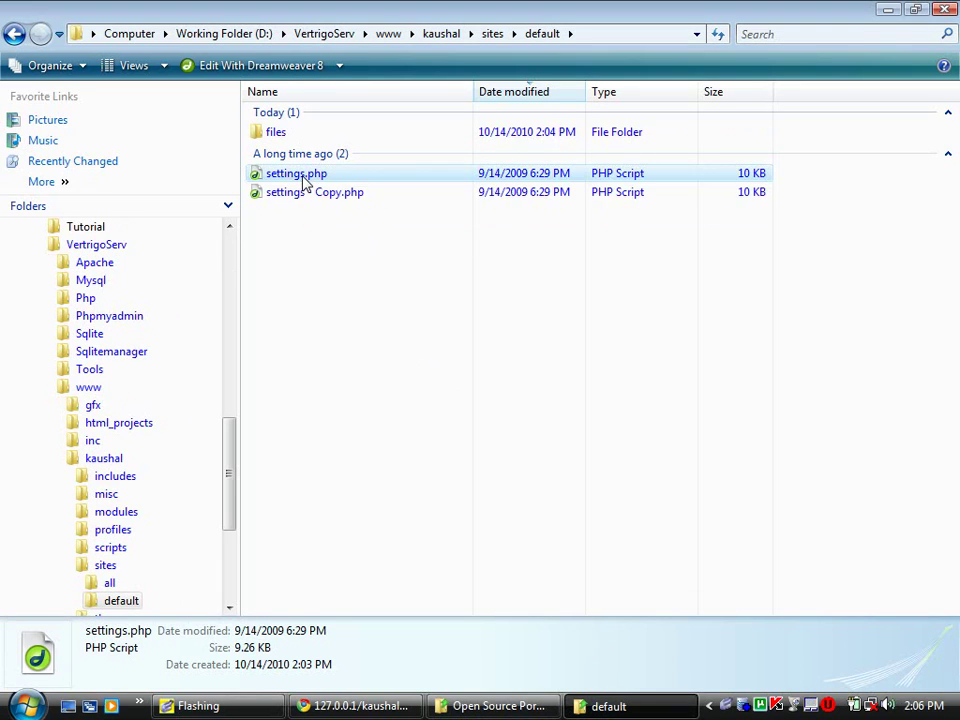
pyautogui.press('F2')
pyautogui.press('Right')
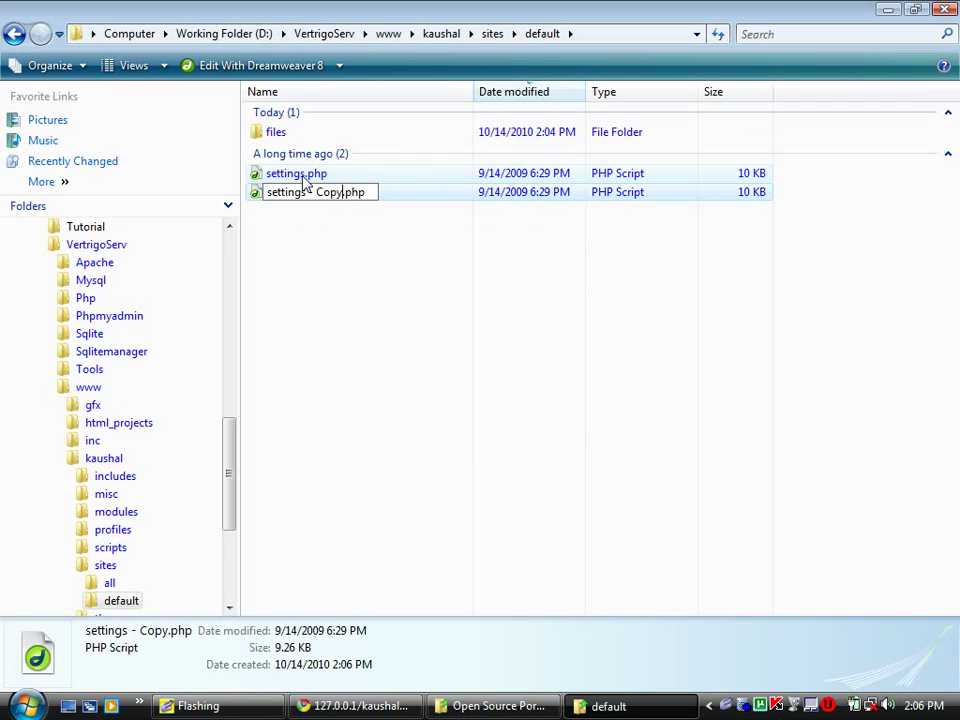
pyautogui.press('BackSpace')
pyautogui.press('BackSpace')
pyautogui.press('BackSpace')
pyautogui.press('BackSpace')
pyautogui.press('BackSpace')
pyautogui.press('BackSpace')
pyautogui.press('BackSpace')
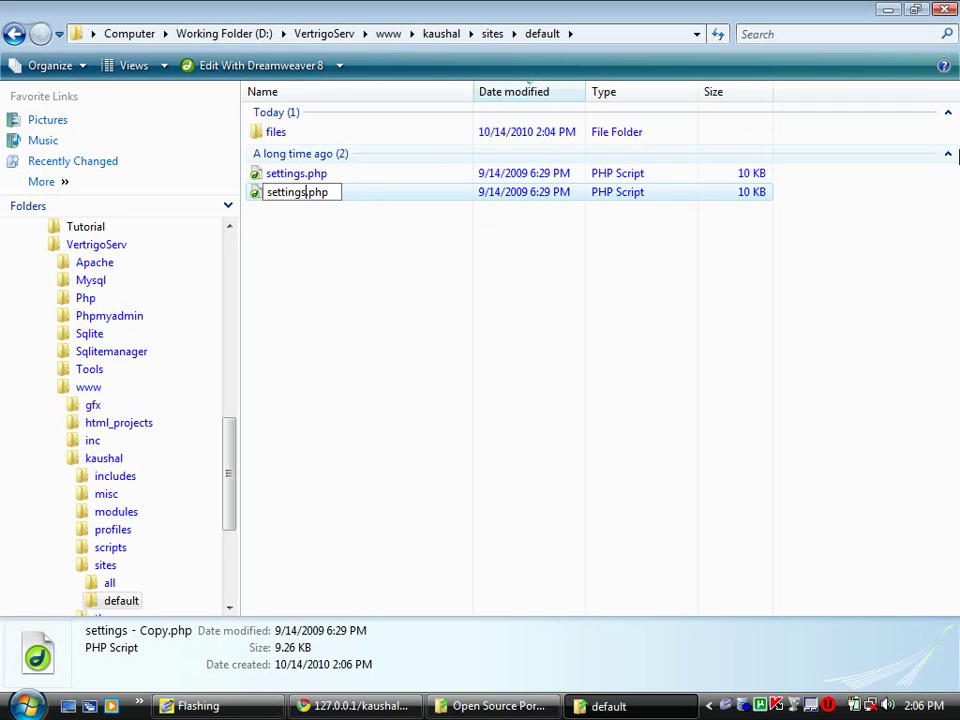
pyautogui.write('default')
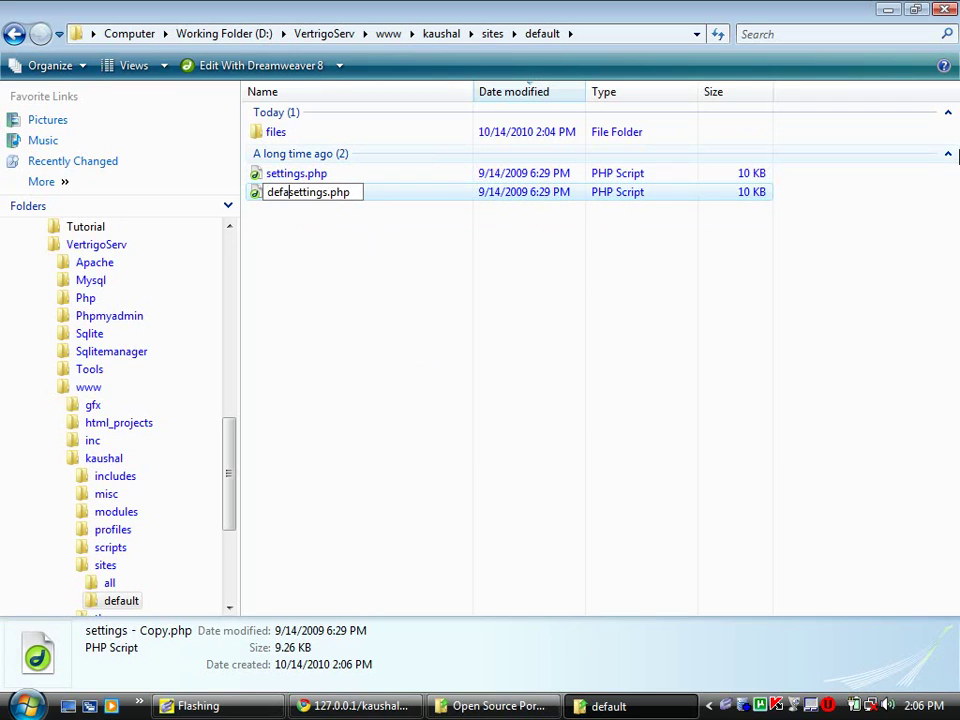
pyautogui.write('.')
pyautogui.press('Return')
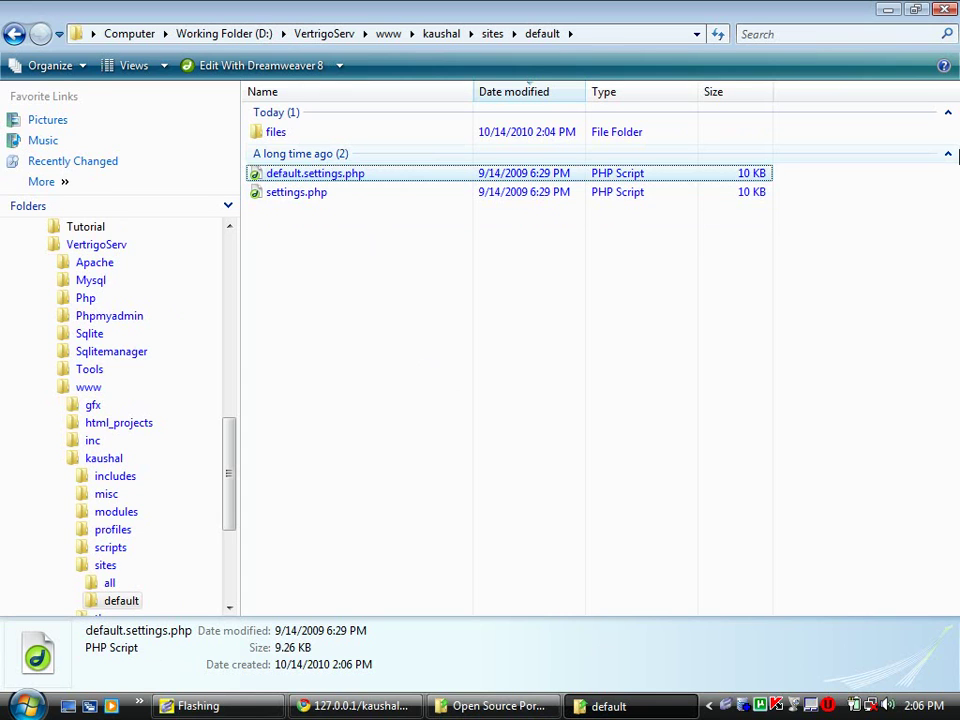
pyautogui.click(385, 708)
pyautogui.click(385, 708)
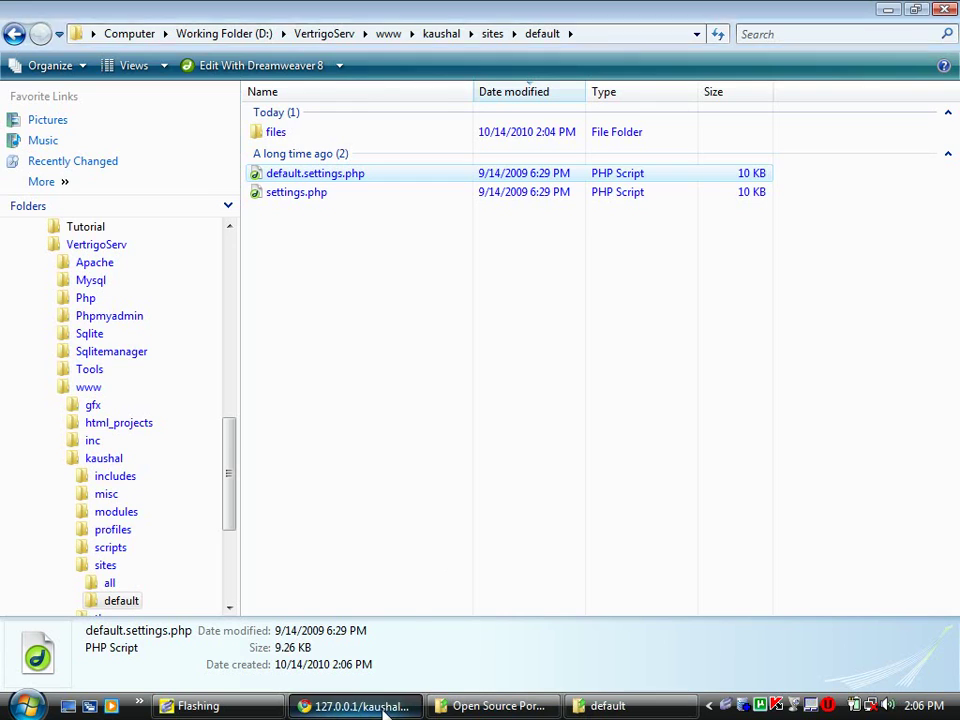
pyautogui.click(385, 708)
# - Reload the installer, confirm form resubmission, and check settings.php in sites\default
pyautogui.press('F5')
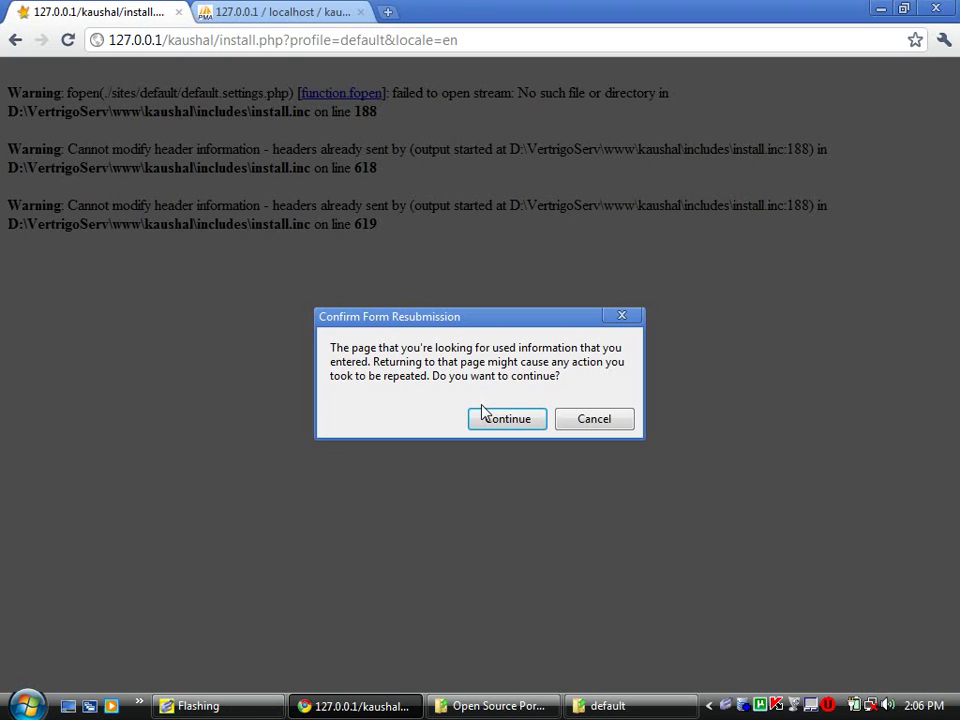
pyautogui.click(493, 425)
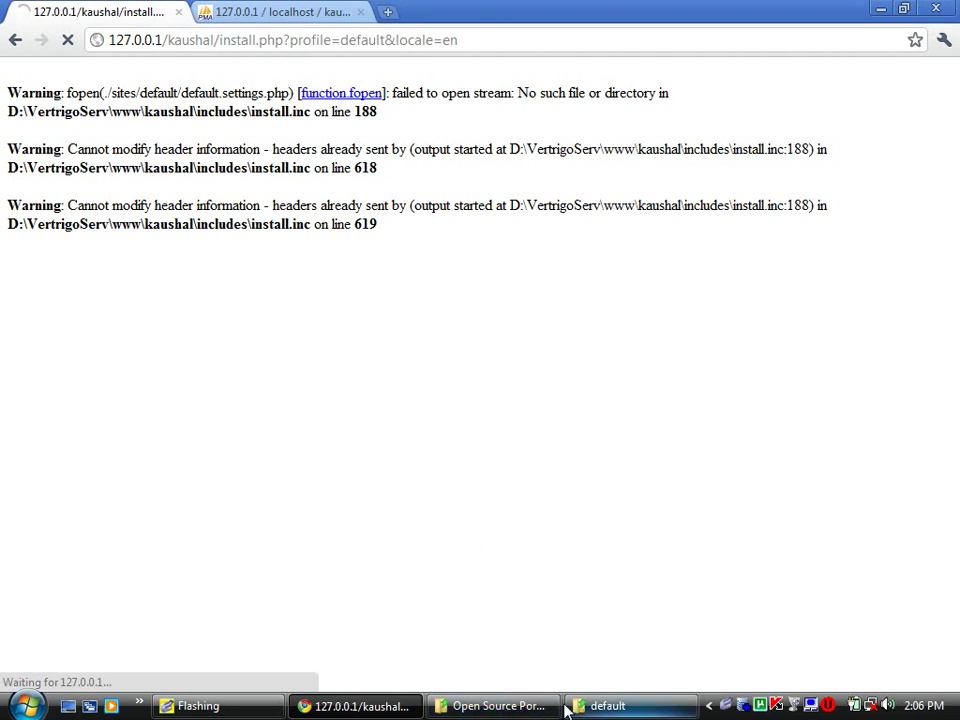
pyautogui.click(600, 706)
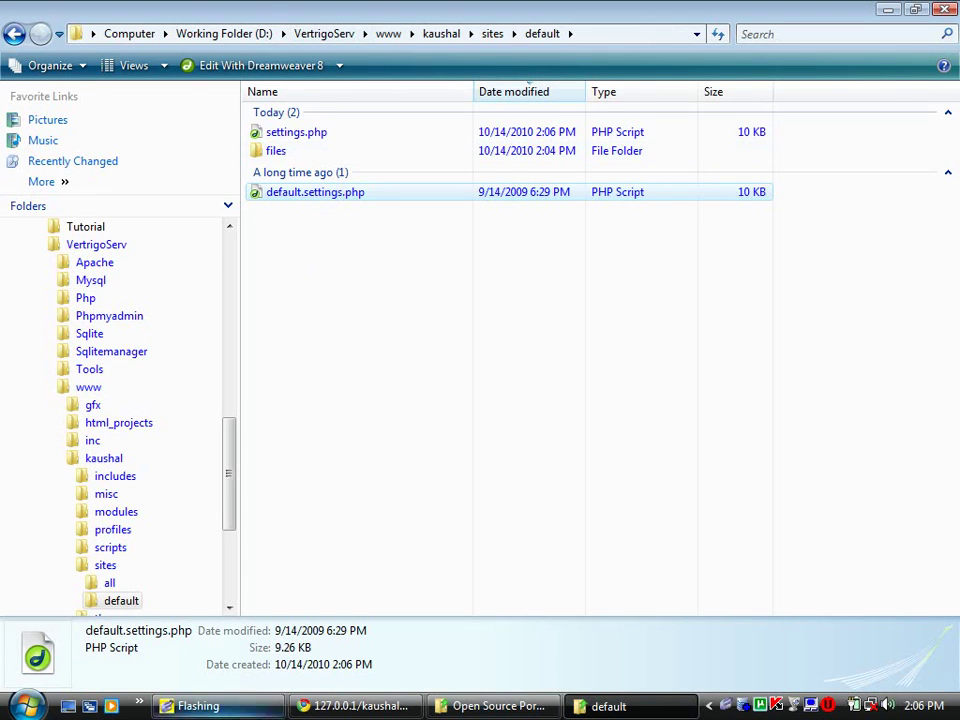
pyautogui.click(355, 706)
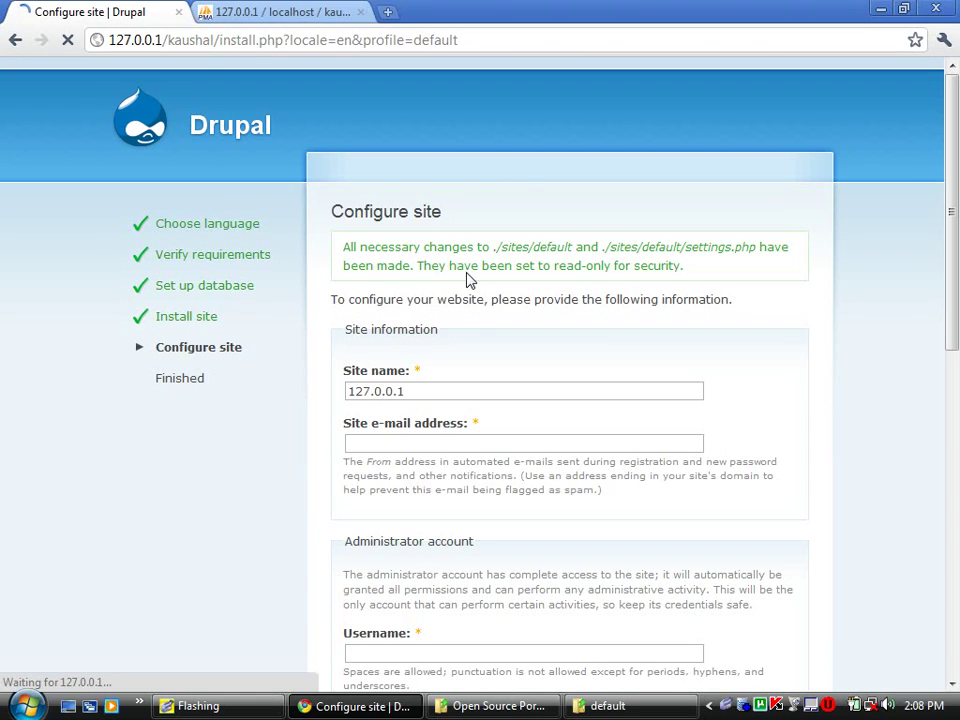
# - Set the site name to kaushal.com and choose the suggested site e-mail address
pyautogui.tripleClick(497, 398)
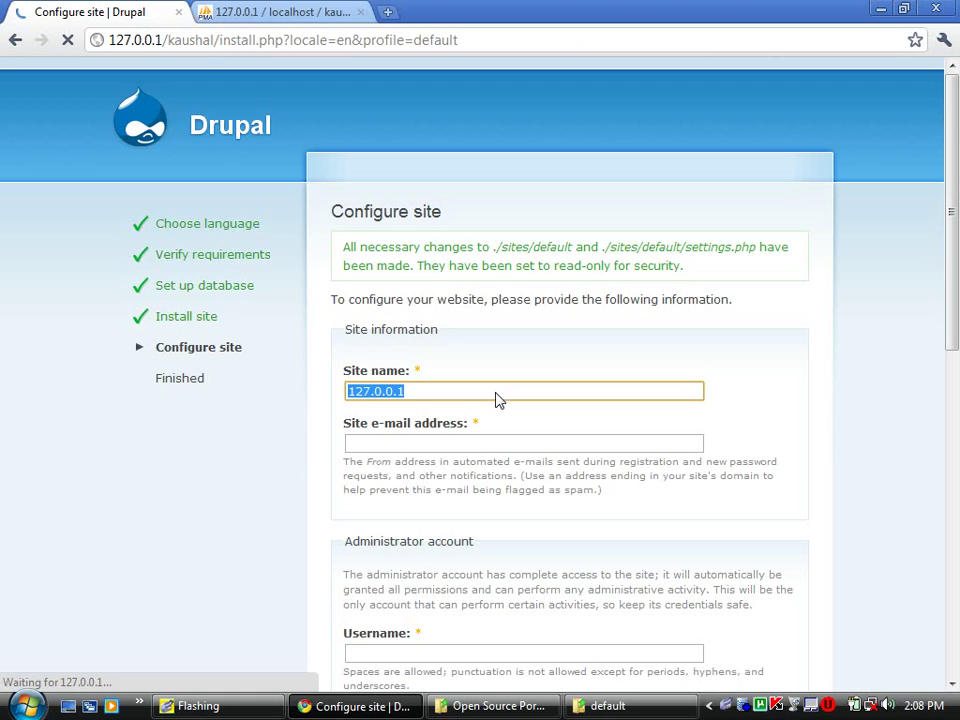
pyautogui.write('ka')
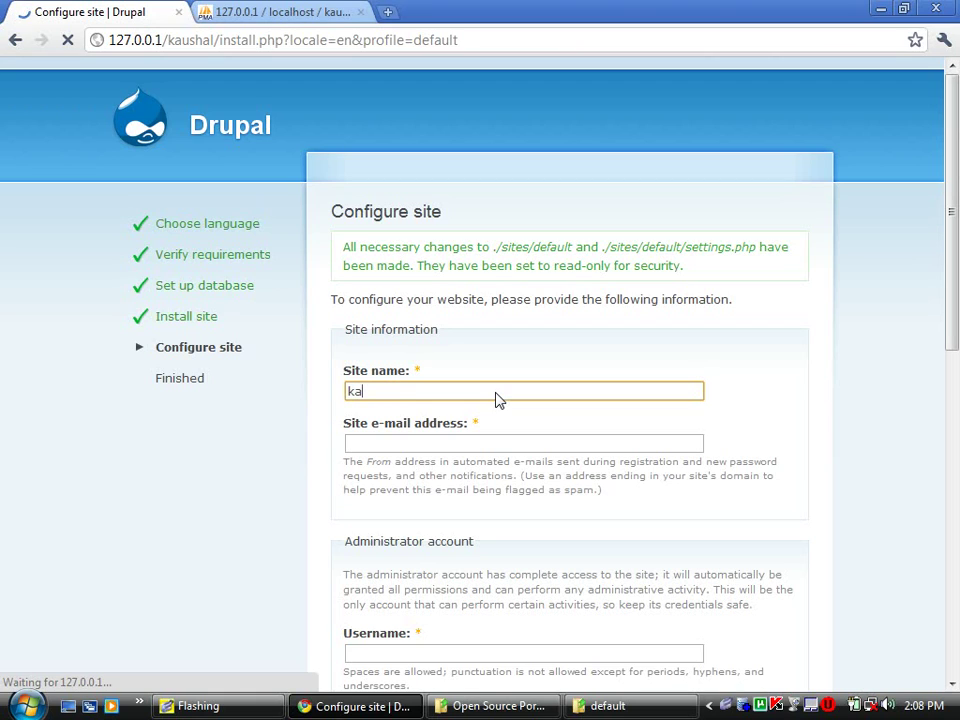
pyautogui.write('ushao.com')
pyautogui.press('Left')
pyautogui.press('Left')
pyautogui.press('Left')
pyautogui.press('Left')
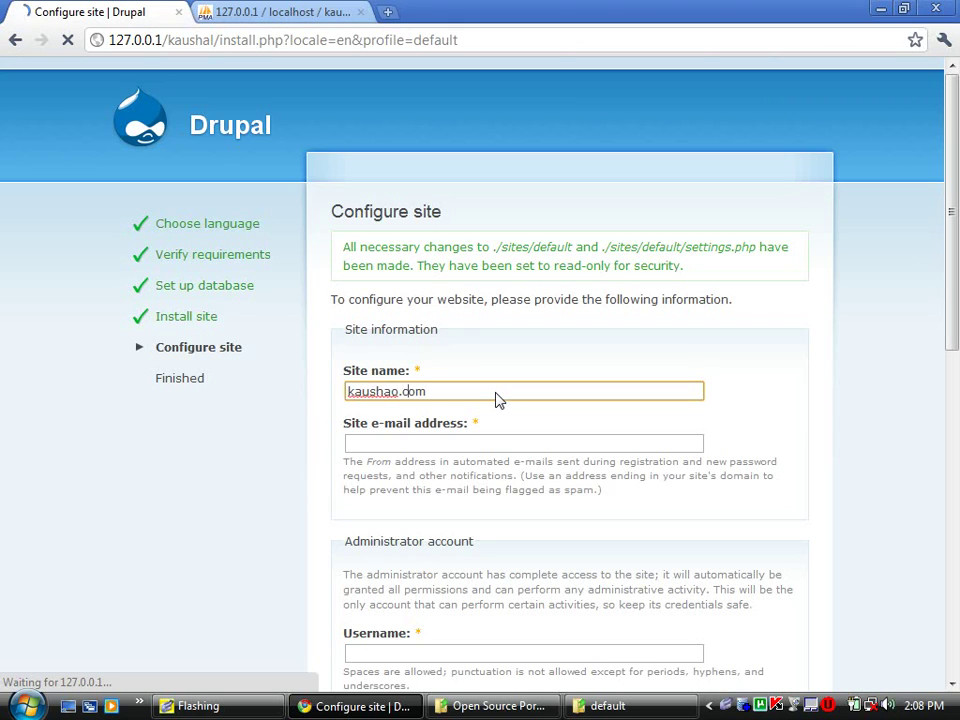
pyautogui.press('BackSpace')
pyautogui.write('l')
pyautogui.press('Tab')
pyautogui.write('kaus')
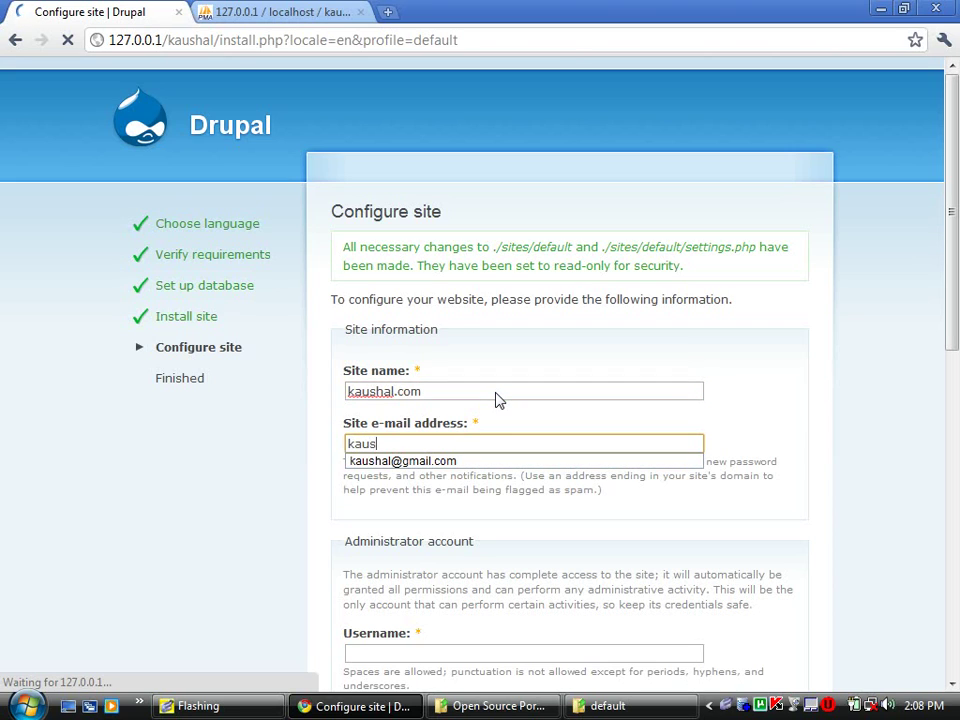
pyautogui.press('Down')
pyautogui.press('Return')
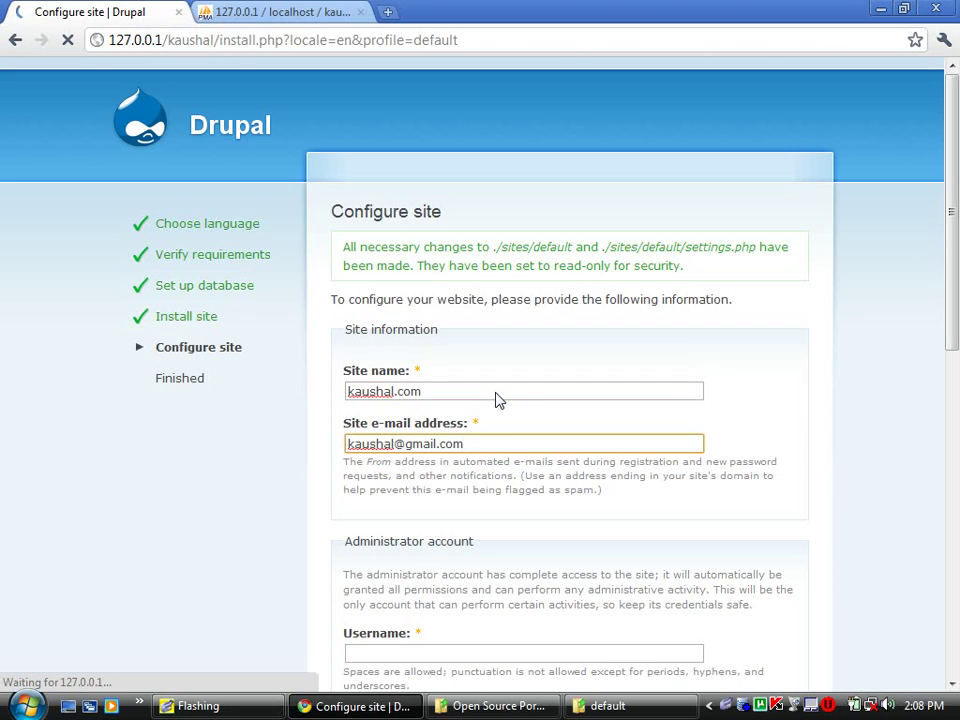
# - Enter the administrator username, replacing the suggested 'admin'
pyautogui.scroll(-3, 656, 433)
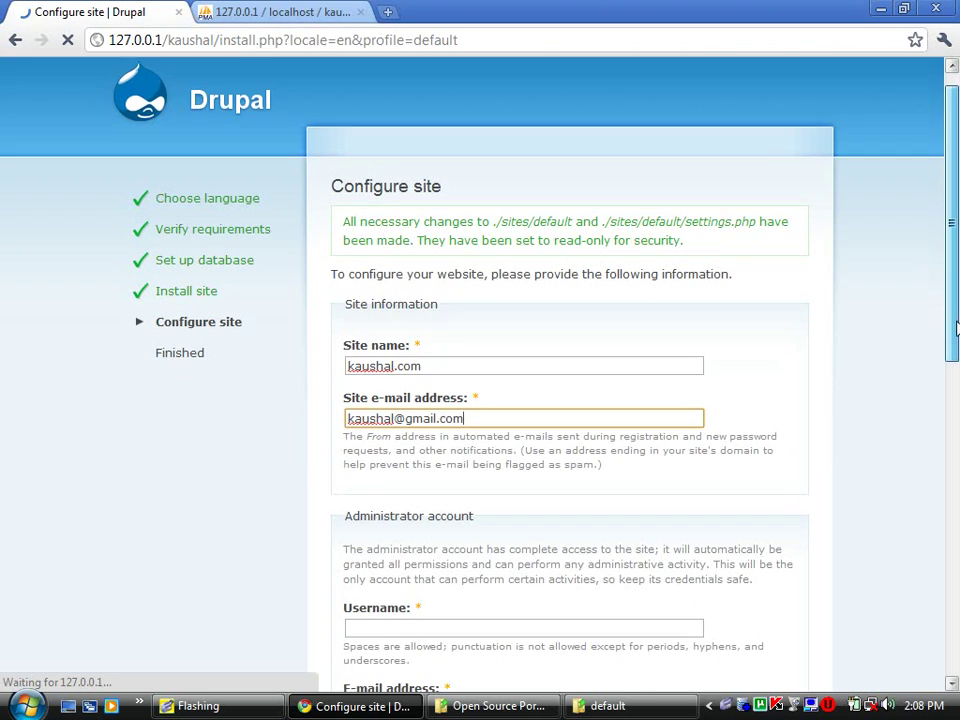
pyautogui.click(543, 446)
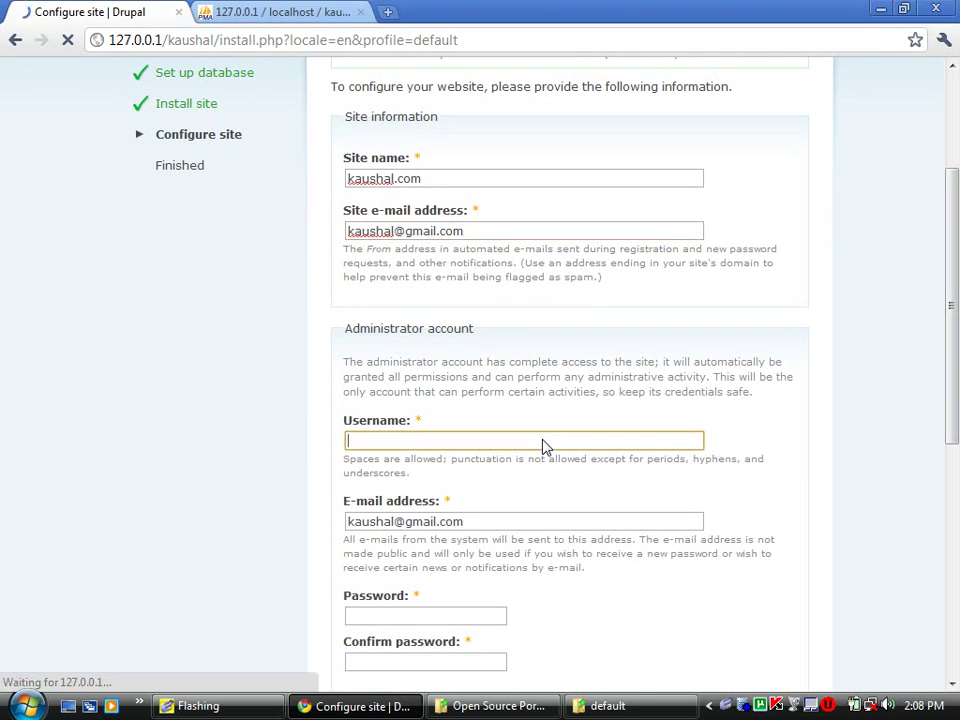
pyautogui.write('a')
pyautogui.press('Down')
pyautogui.press('Return')
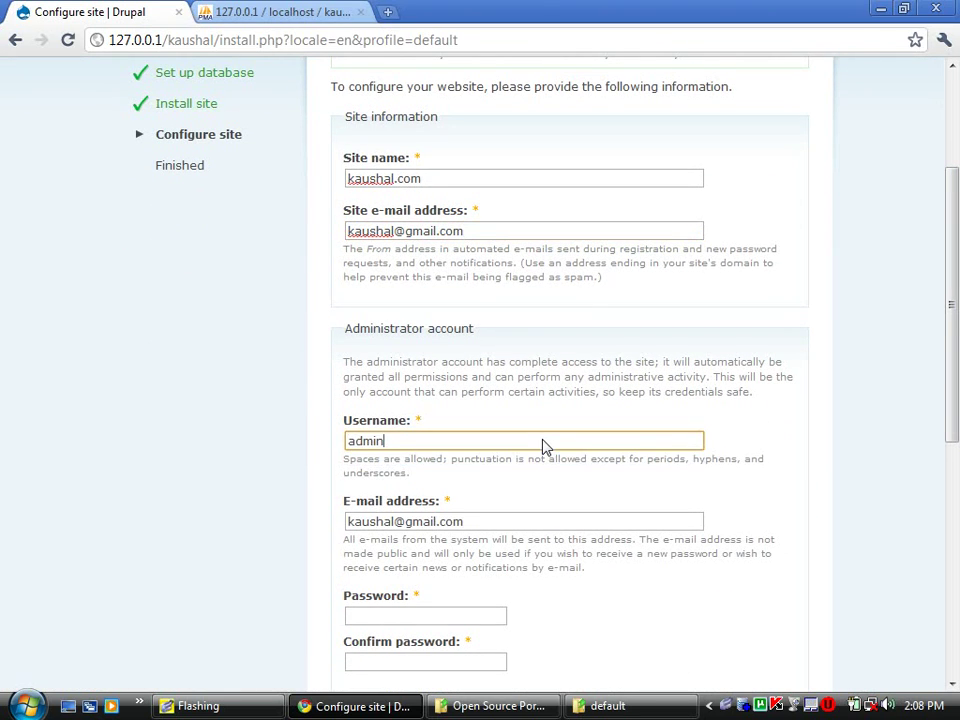
pyautogui.doubleClick(446, 447)
pyautogui.write('kaushal')
# - Enter the administrator password and confirm it with the same value
pyautogui.click(419, 616)
pyautogui.write('123')
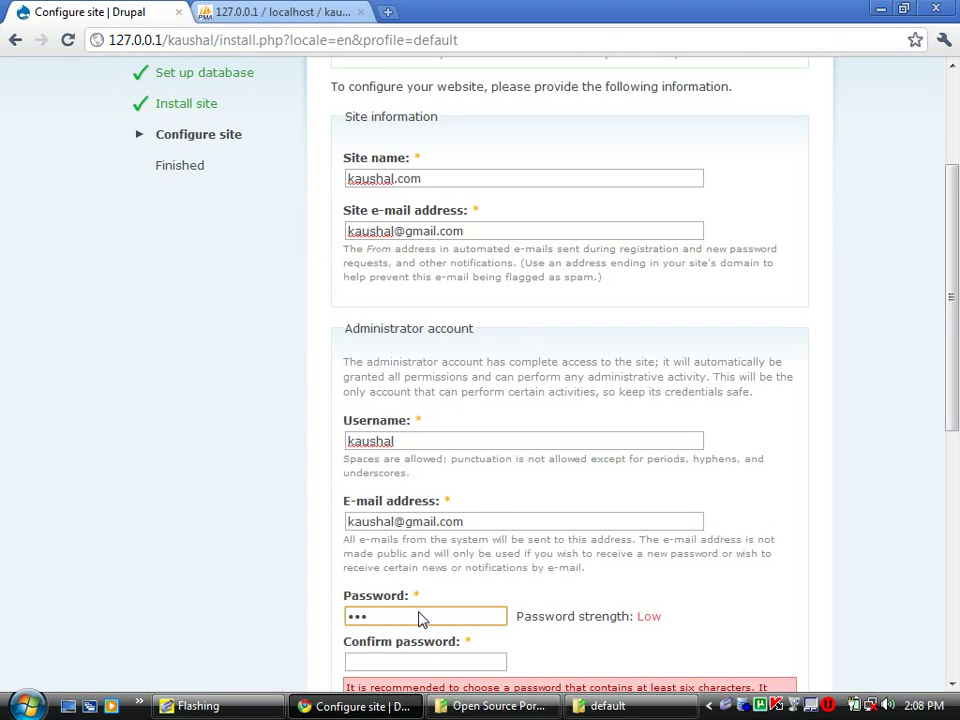
pyautogui.write('45678')
pyautogui.press('Tab')
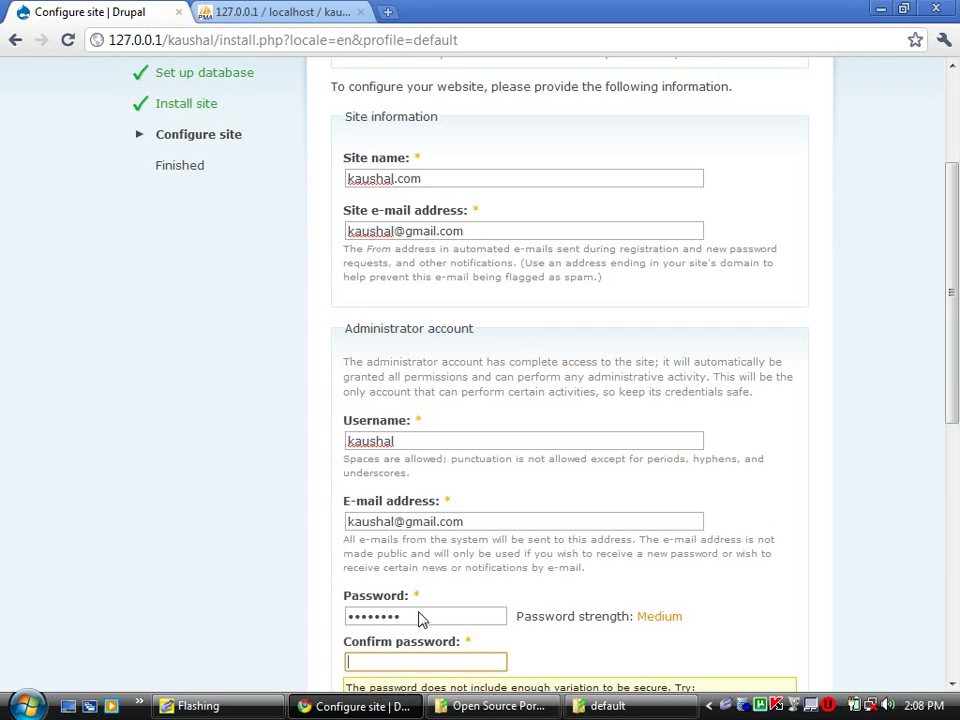
pyautogui.write('12345678')
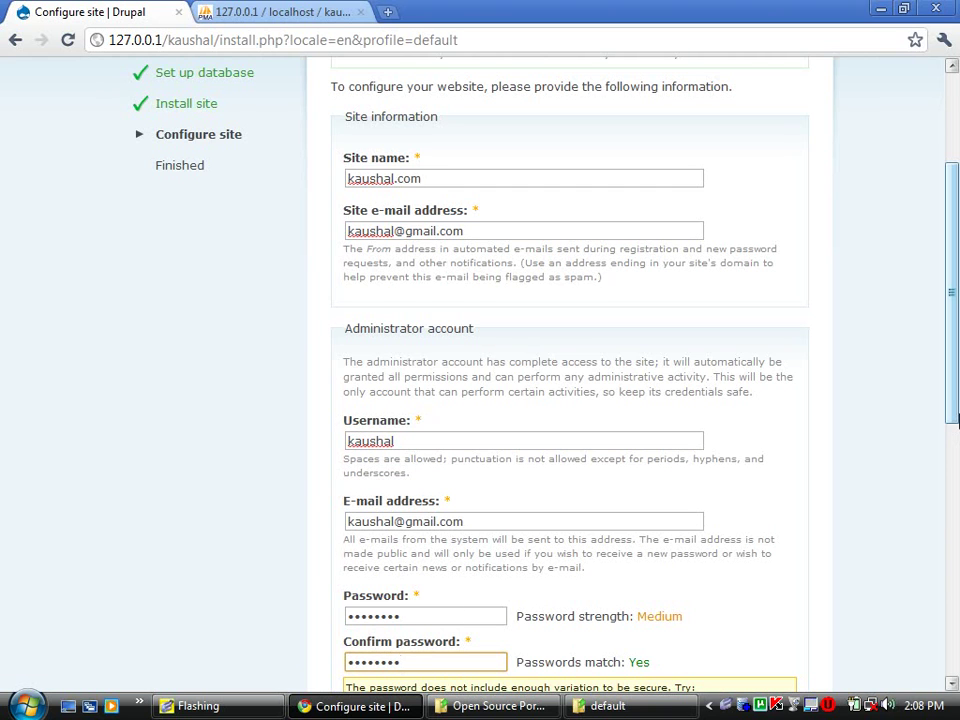
pyautogui.scroll(-2, 954, 470)
pyautogui.moveTo(955, 462); pyautogui.dragTo(951, 672)
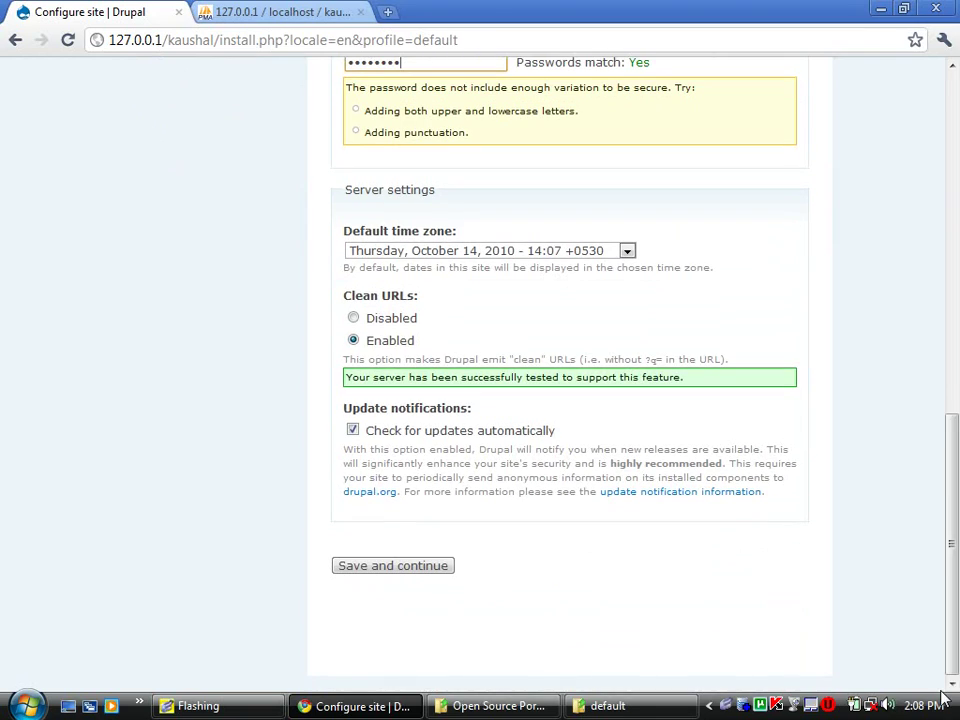
# - Submit the Configure site form with Save and continue
pyautogui.click(400, 566)
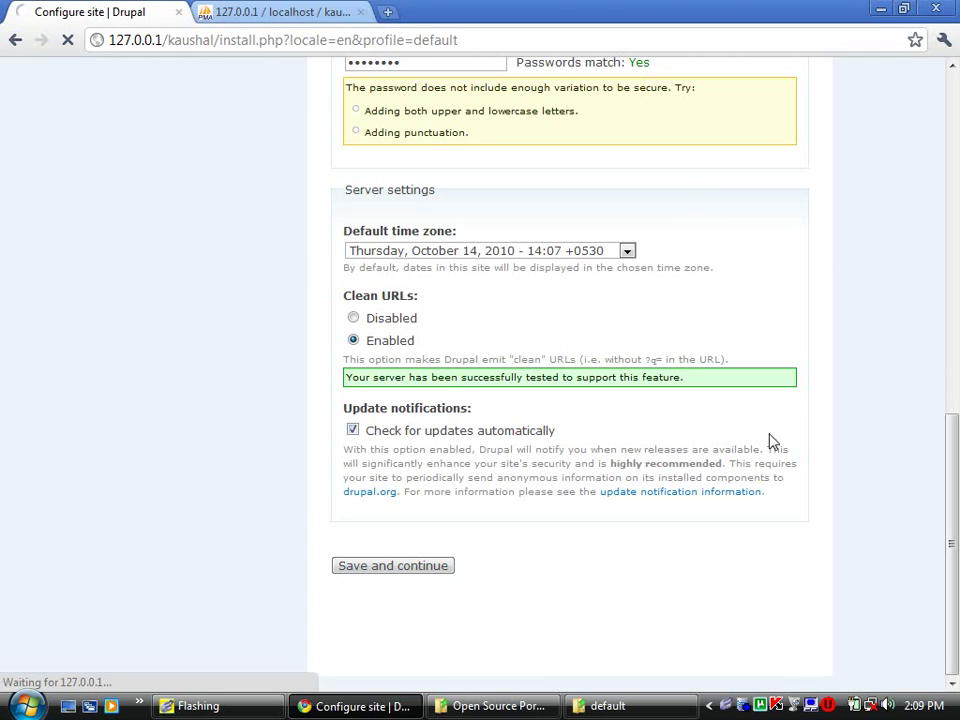
# - In Kaspersky settings, untick Enable protection, then cancel the prompt and settings without applying
pyautogui.doubleClick(777, 708)
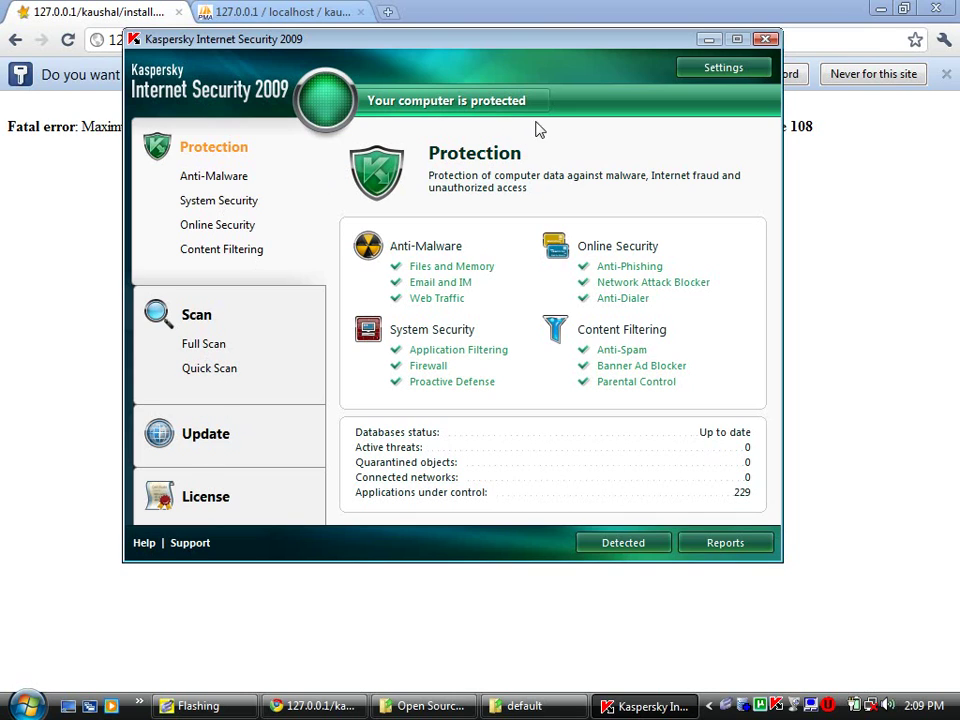
pyautogui.click(706, 68)
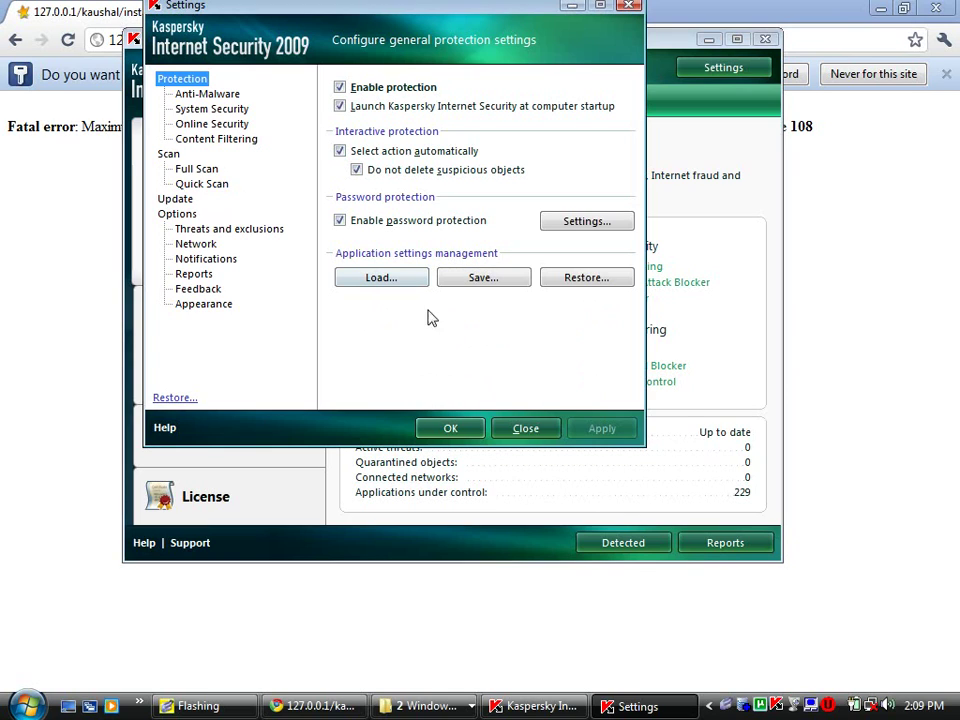
pyautogui.click(339, 87)
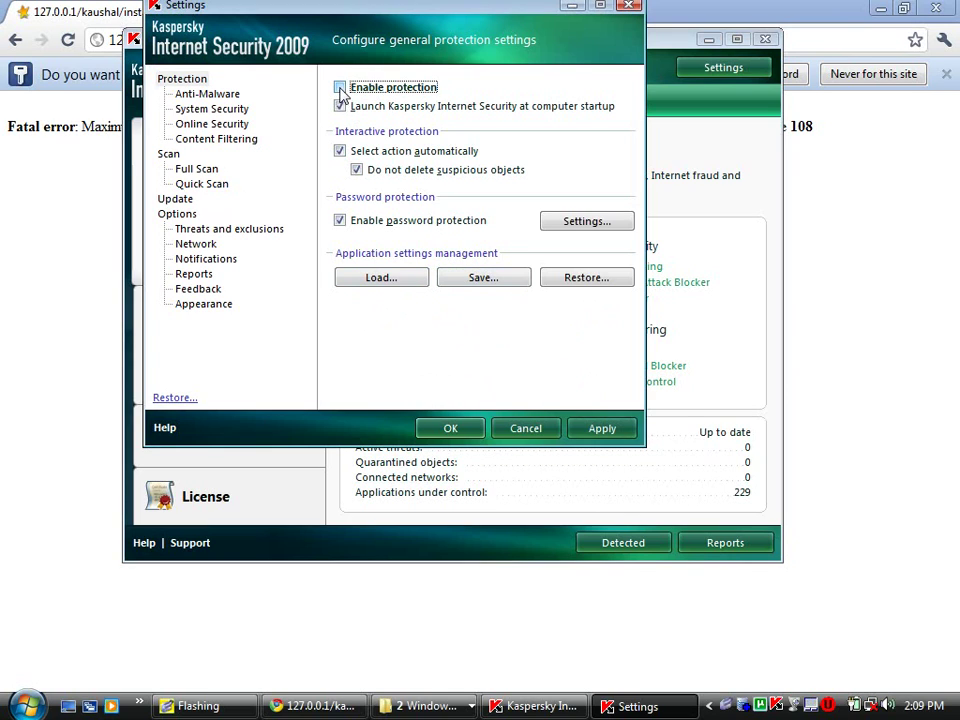
pyautogui.click(463, 280)
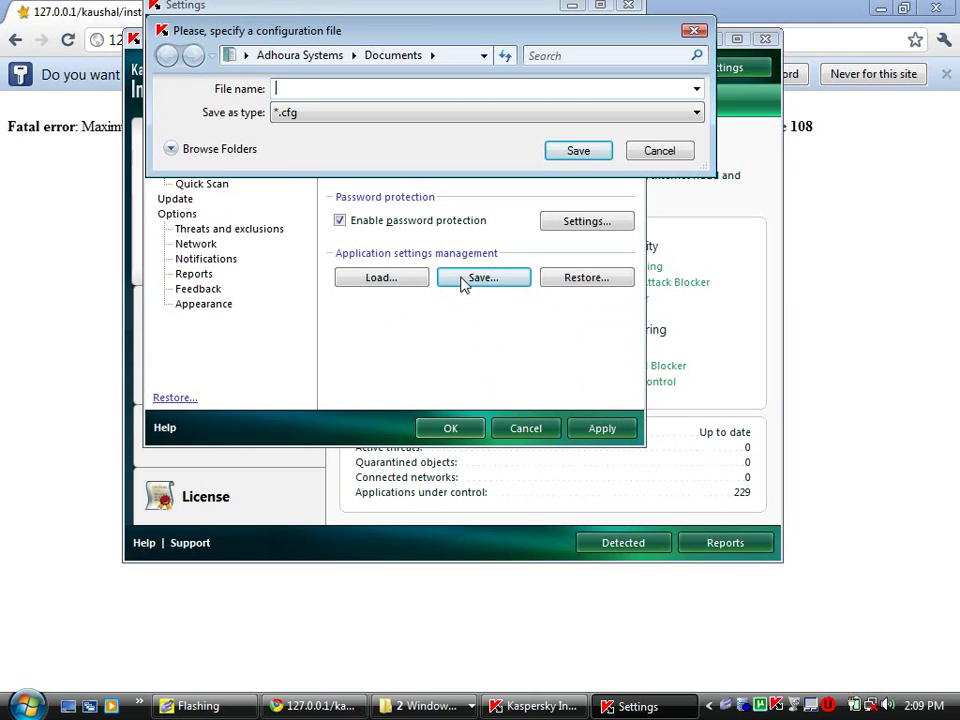
pyautogui.click(659, 155)
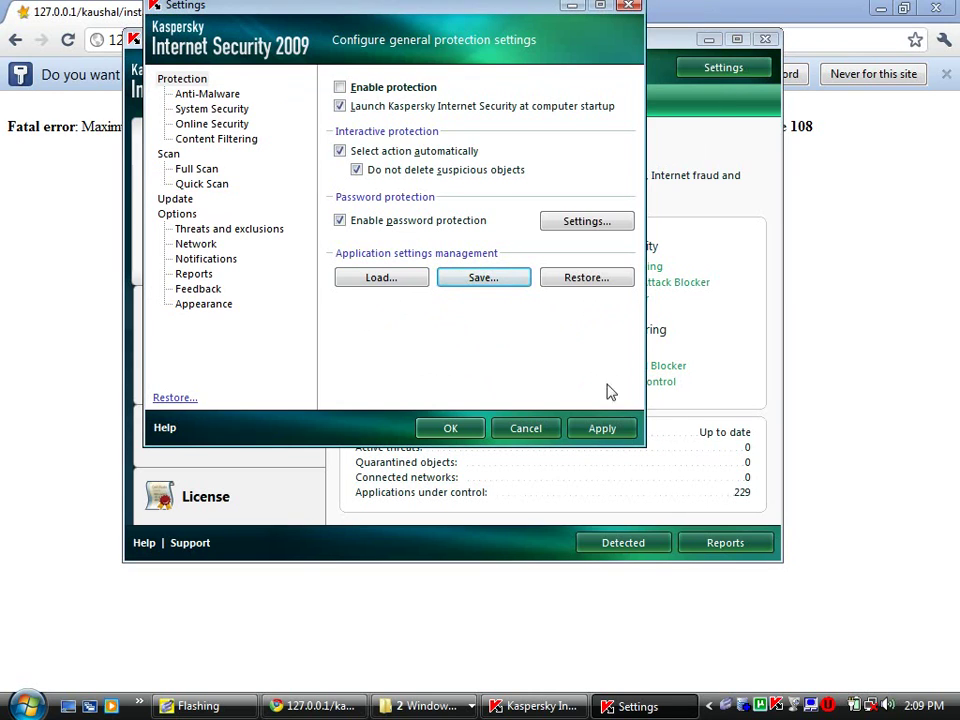
pyautogui.click(540, 427)
# - Close Kaspersky, resubmit the installer page, and follow the link to the existing site
pyautogui.click(766, 40)
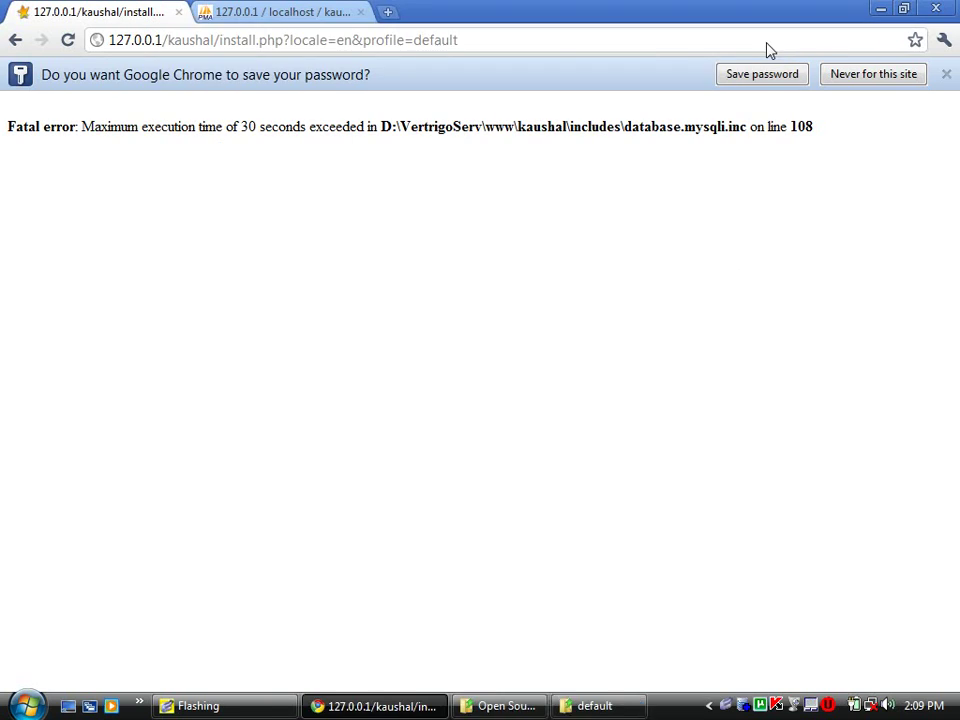
pyautogui.click(68, 45)
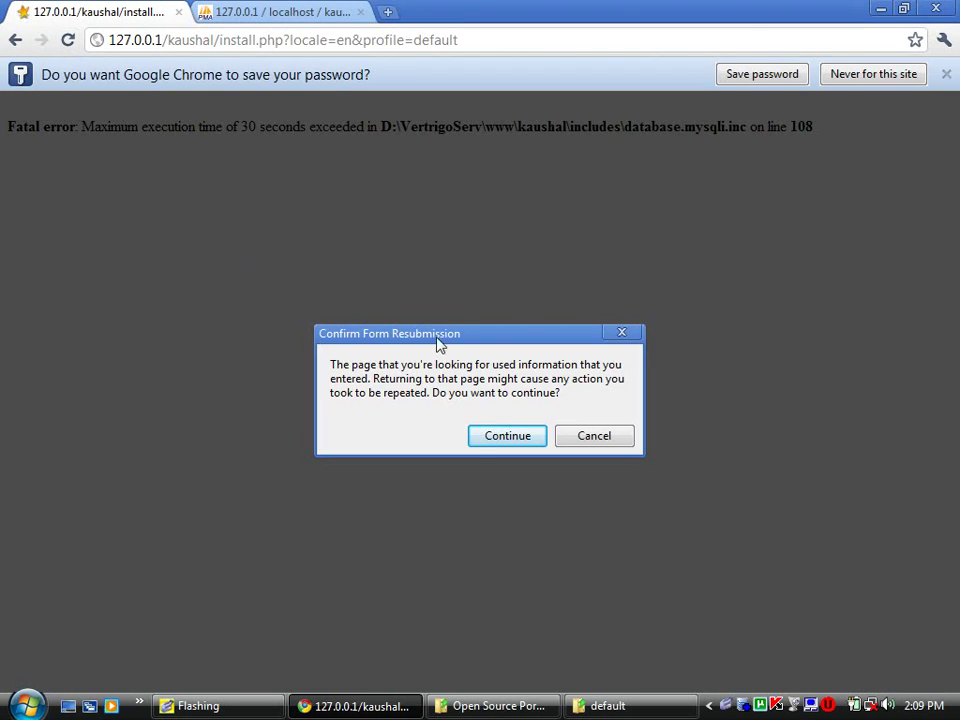
pyautogui.click(490, 440)
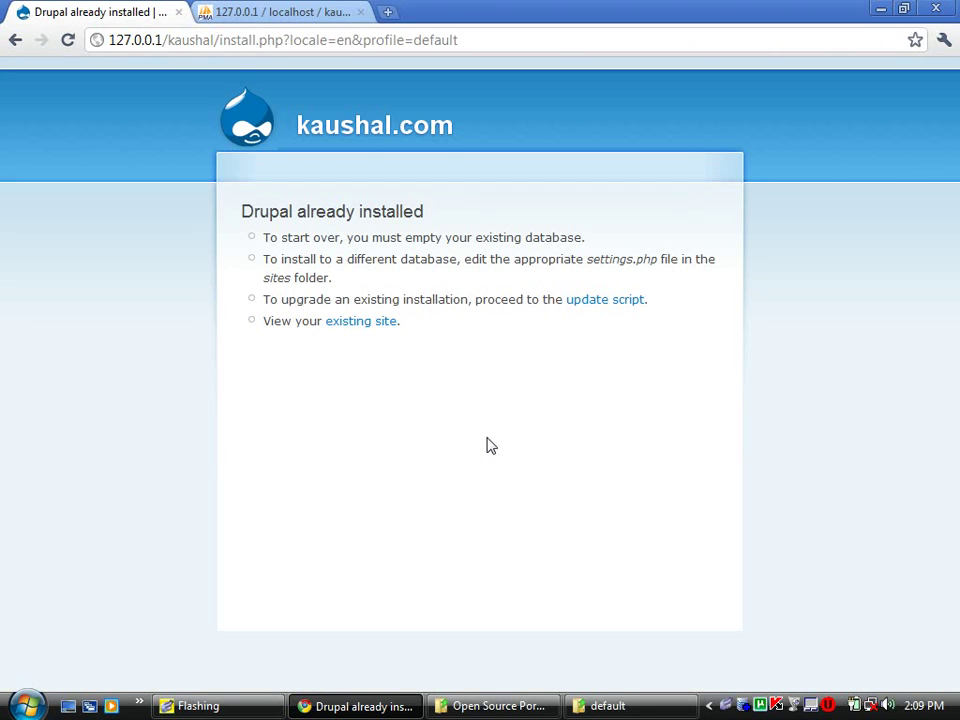
pyautogui.click(378, 328)
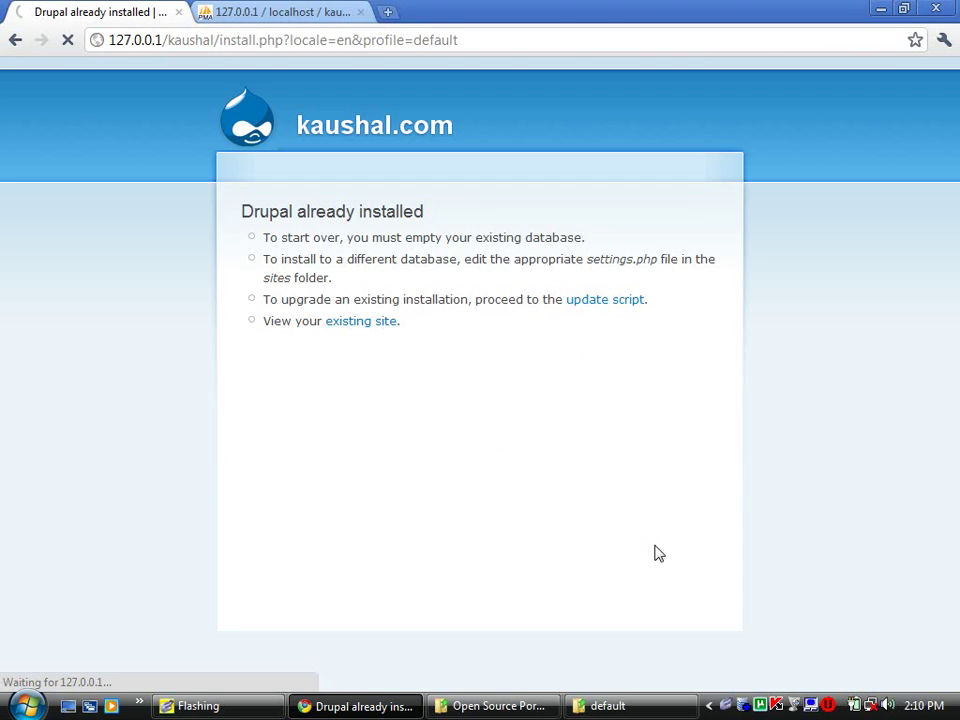
# - Return to Chrome and open the administrator's My account page (user/1)
pyautogui.click(727, 706)
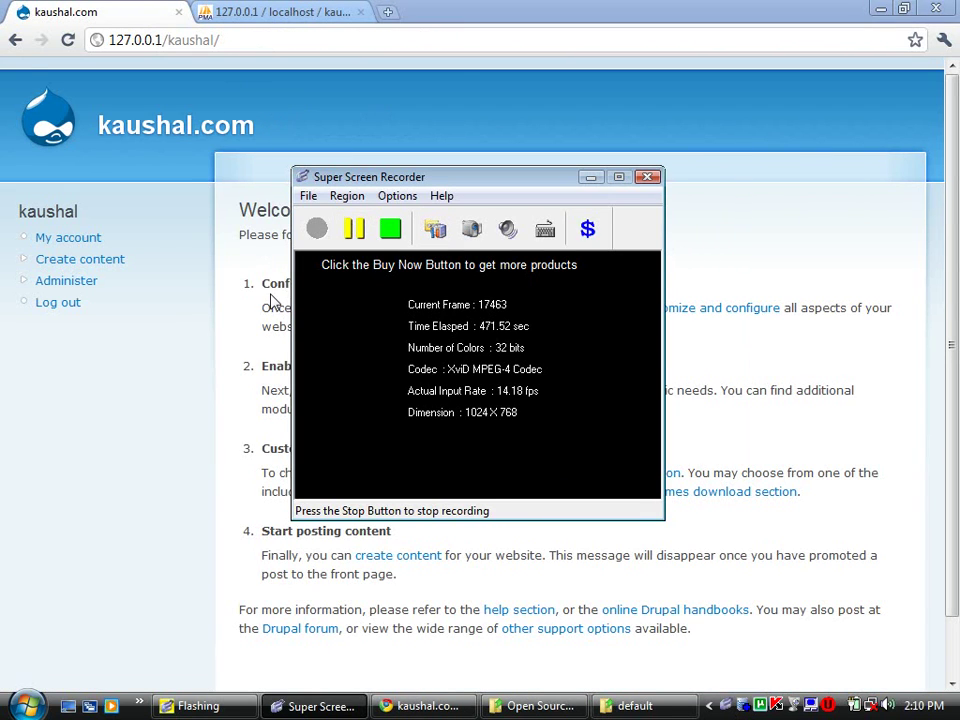
pyautogui.click(266, 303)
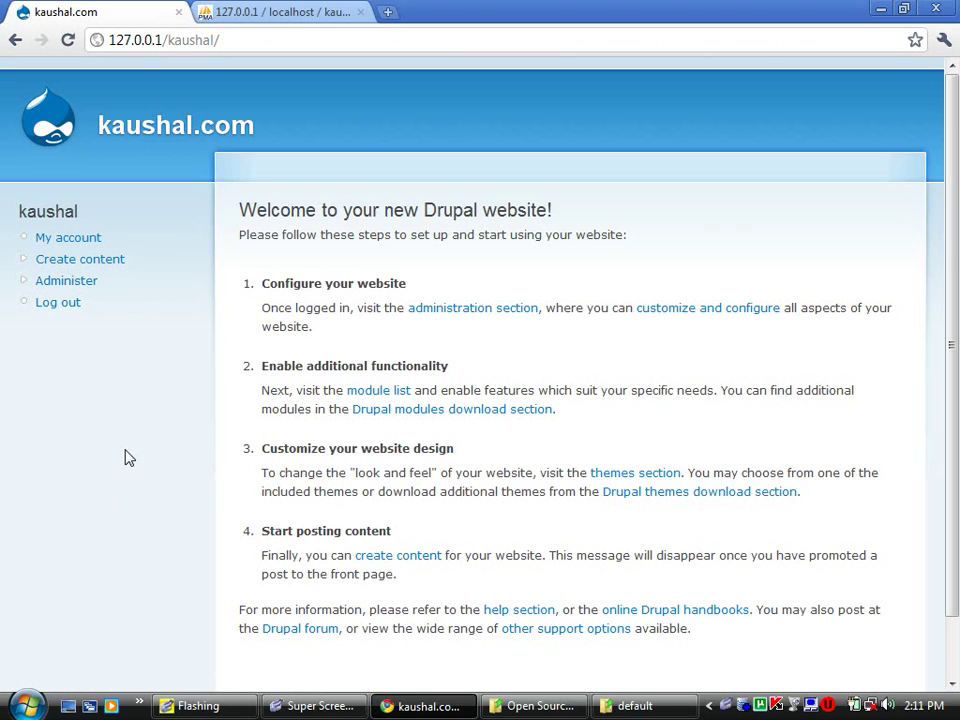
pyautogui.click(65, 243)
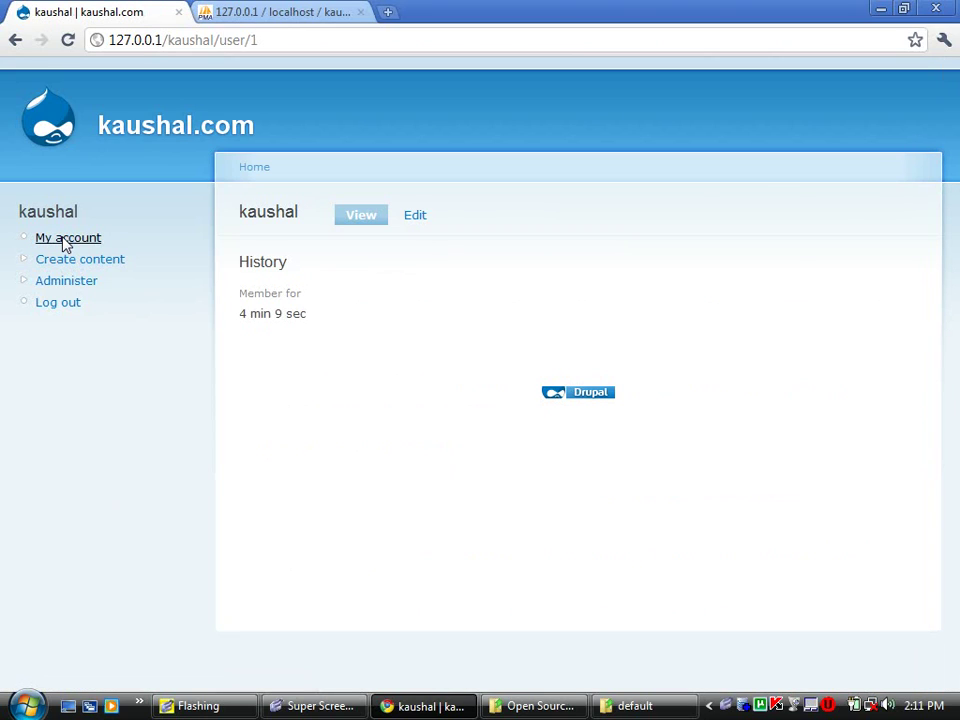
# - Select text in the membership line, then switch to the account's Edit form
pyautogui.tripleClick(262, 318)
pyautogui.doubleClick(261, 314)
pyautogui.click(415, 224)
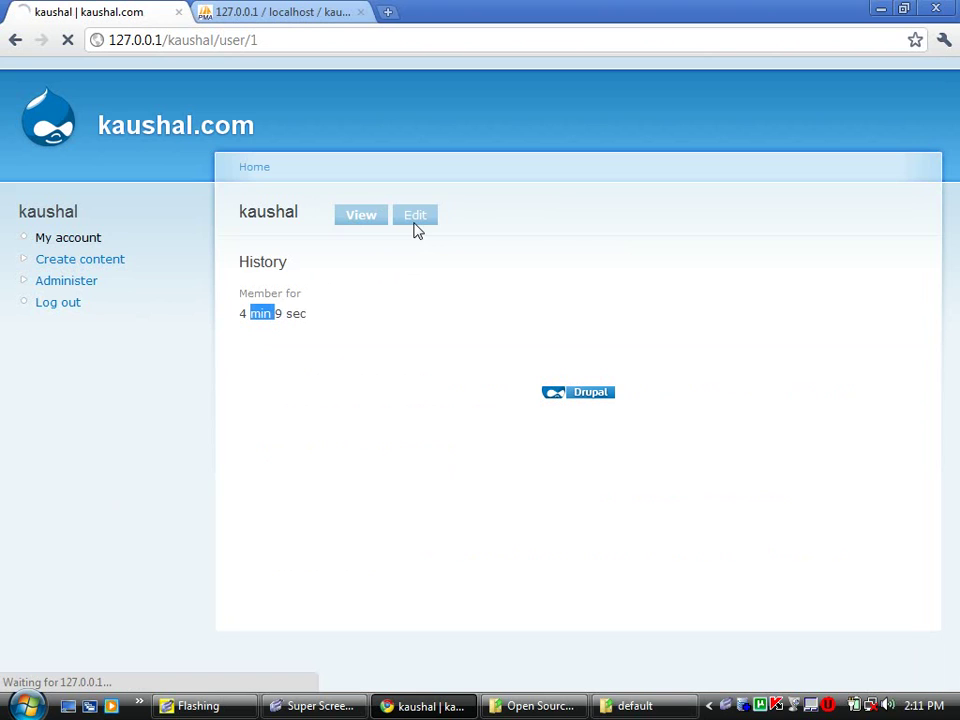
# - Inspect the E-mail field, then focus the Password and Confirm password boxes
pyautogui.scroll(-1, 416, 229)
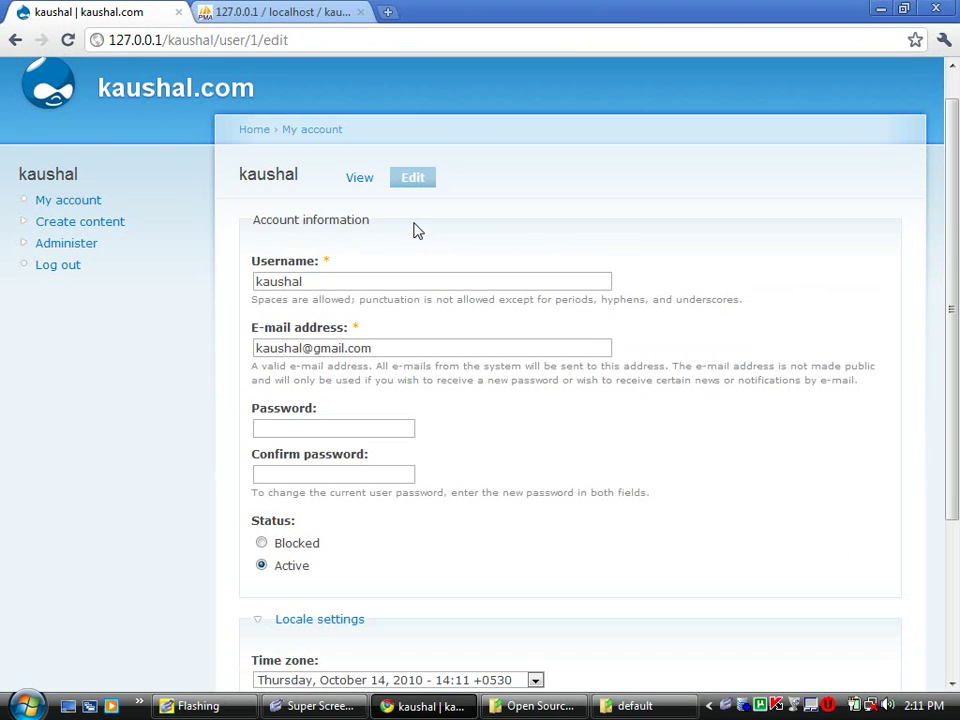
pyautogui.click(347, 349)
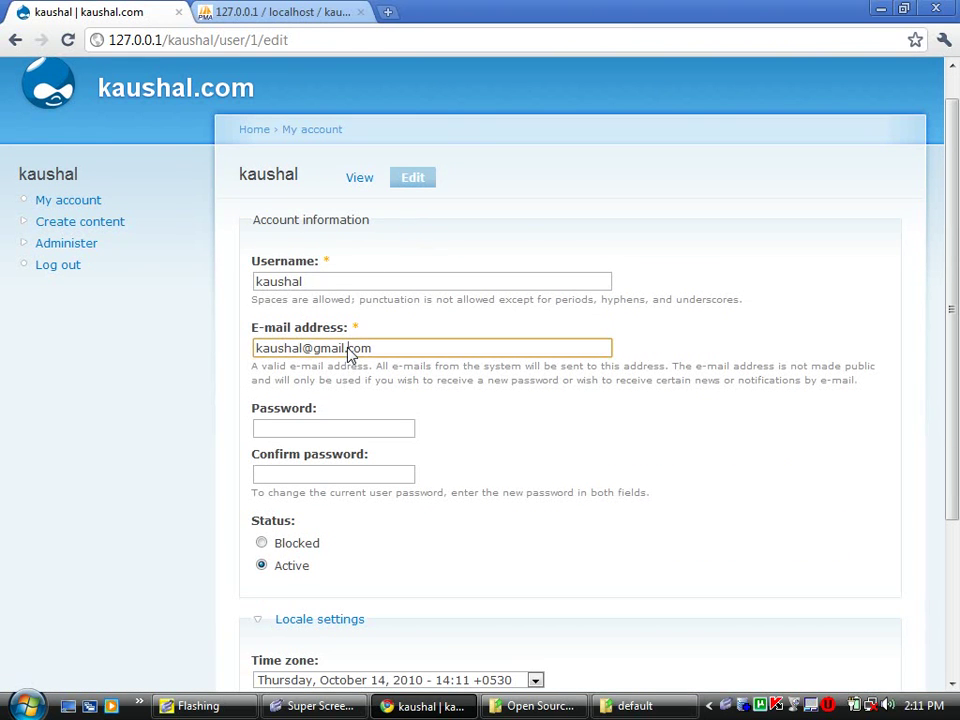
pyautogui.hotkey('shift', 'End')
pyautogui.press('Right')
pyautogui.click(589, 401)
pyautogui.scroll(-4, 589, 401)
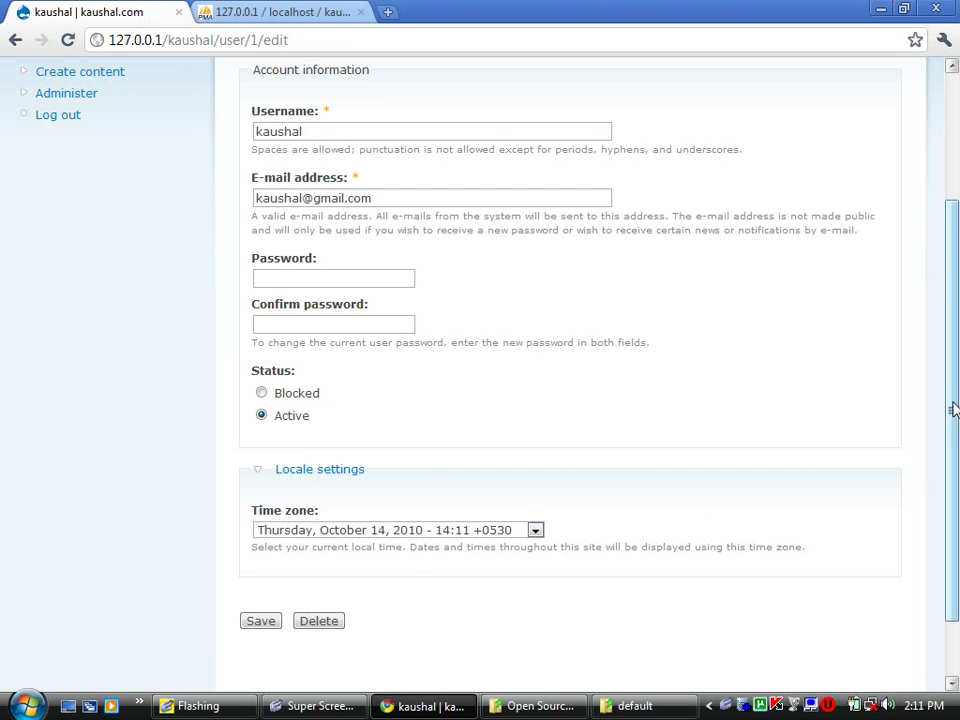
pyautogui.moveTo(952, 410); pyautogui.dragTo(953, 257)
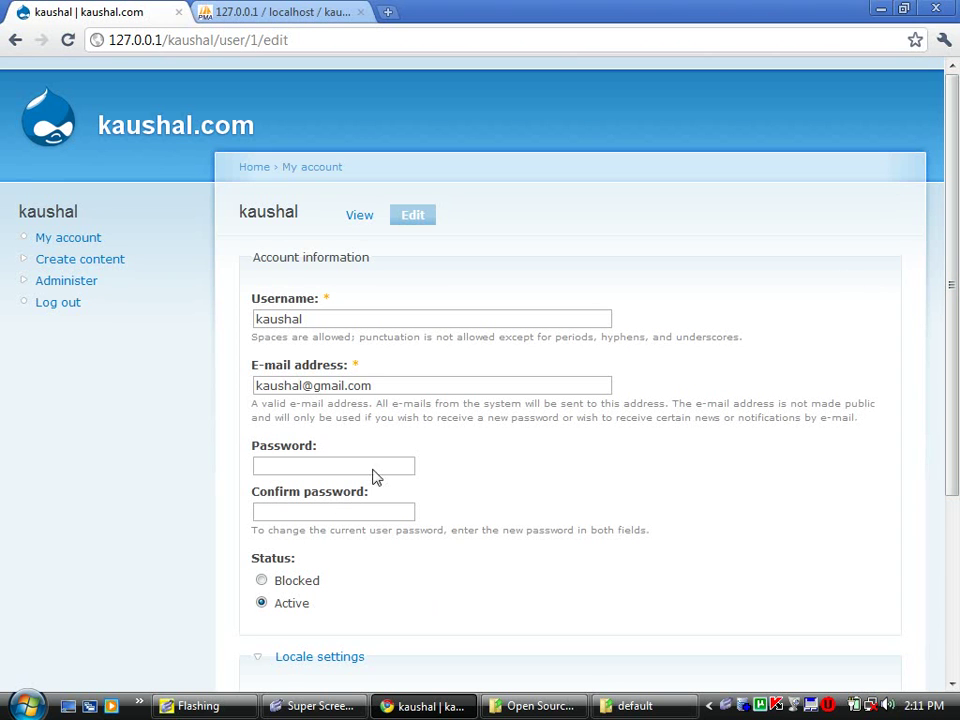
pyautogui.click(318, 467)
pyautogui.click(285, 516)
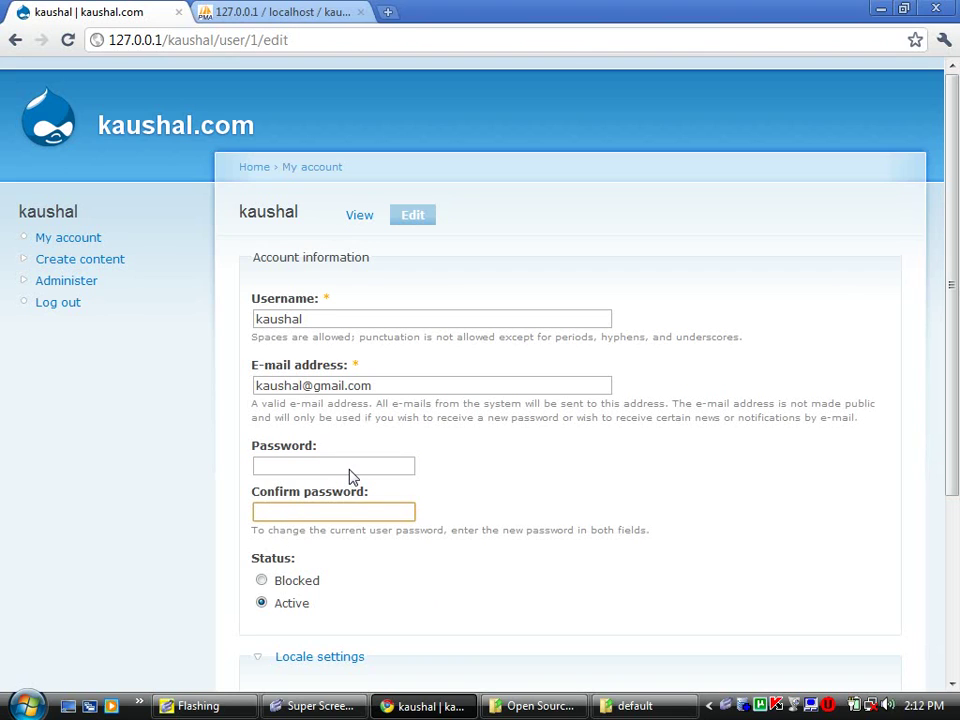
# - Go to Create content to list the Page and Story content types
pyautogui.click(107, 262)
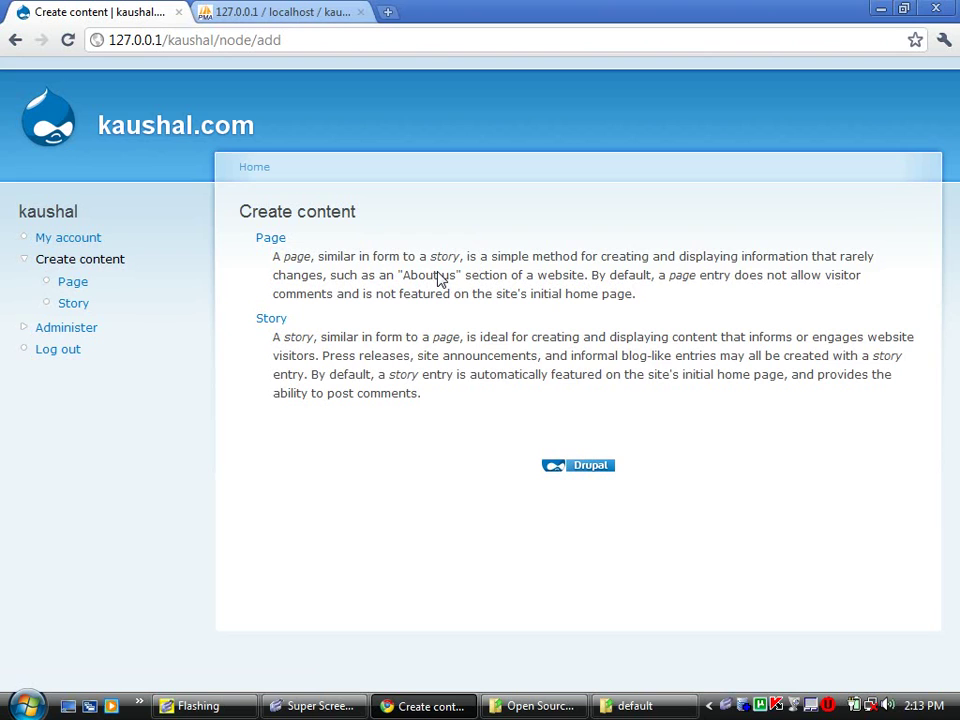
# - Start a new Page titled 'About Us'
pyautogui.click(268, 243)
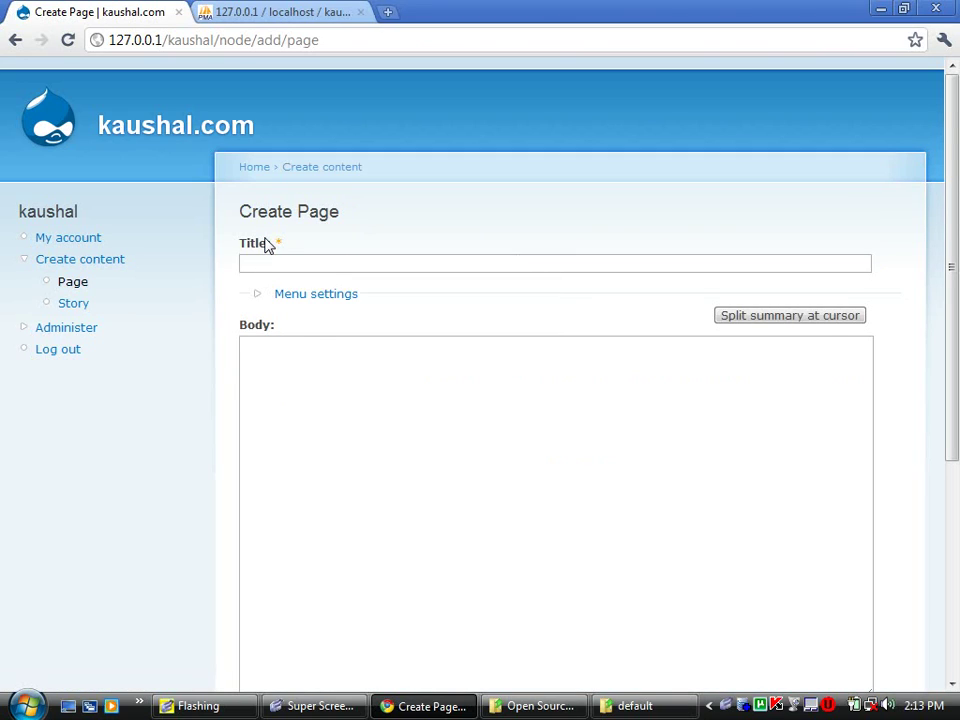
pyautogui.click(304, 268)
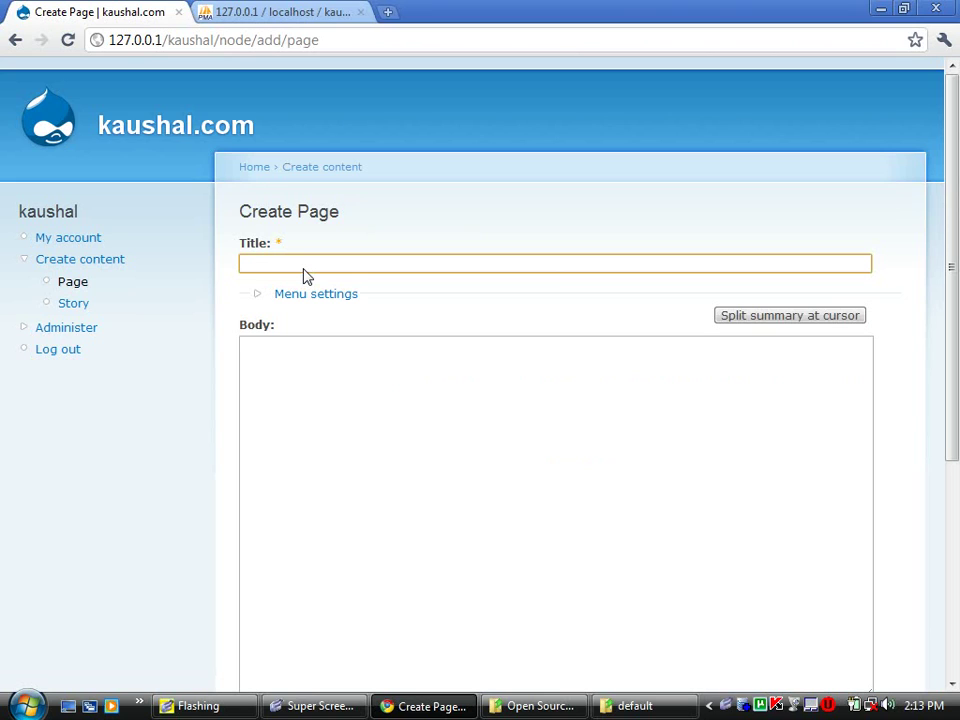
pyautogui.write('A')
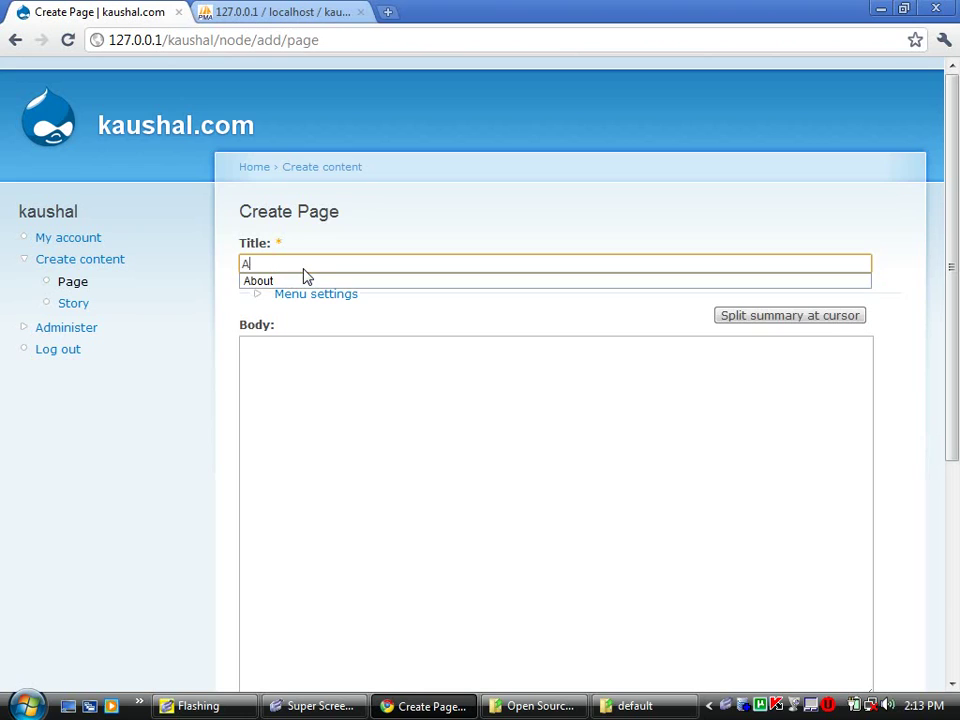
pyautogui.click(304, 277)
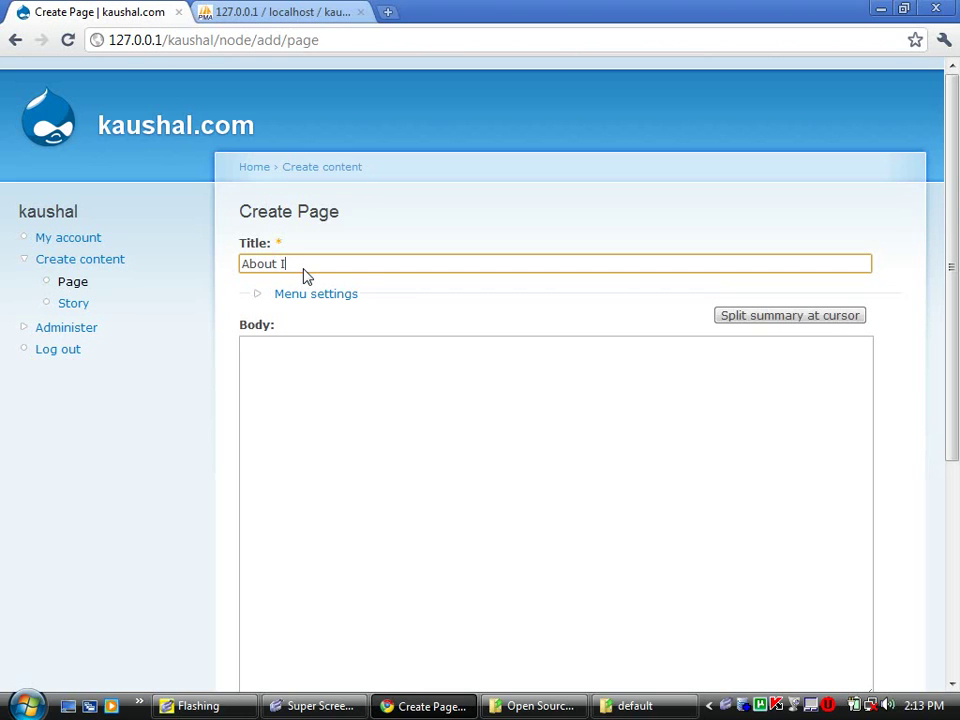
pyautogui.write('Us')
# - In Menu settings, set the menu link title to 'About Us'
pyautogui.click(320, 300)
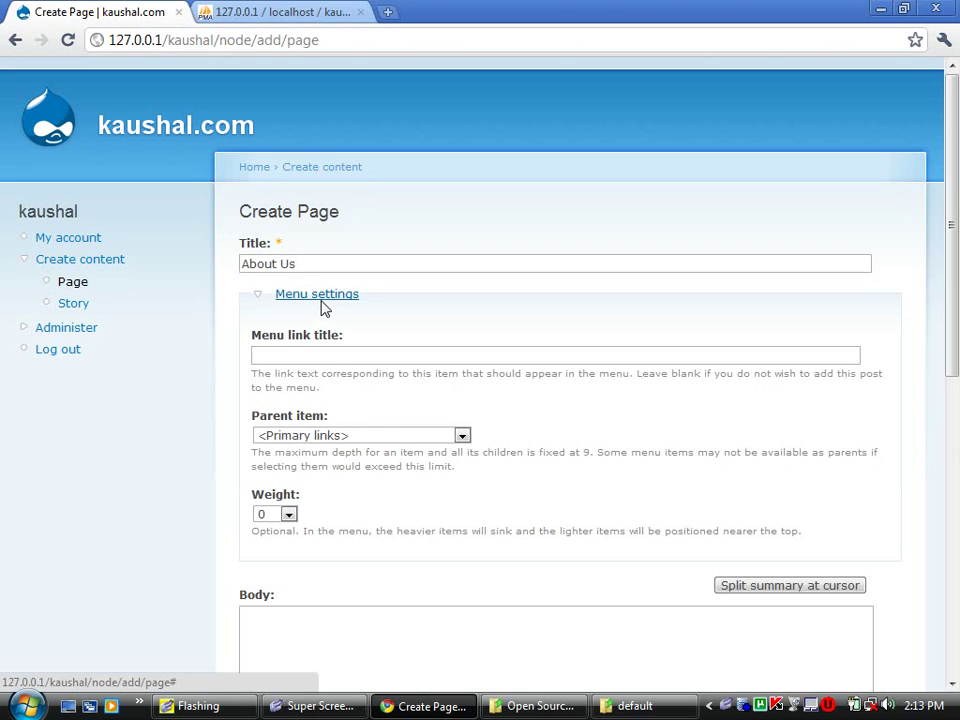
pyautogui.click(433, 356)
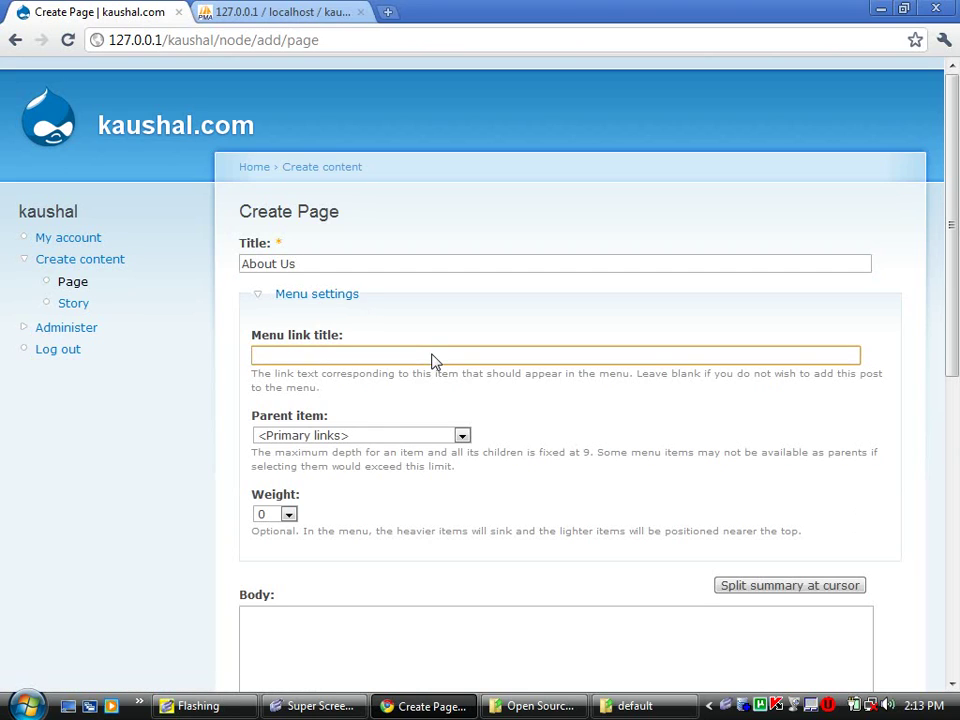
pyautogui.write('A')
pyautogui.press('Down')
pyautogui.press('Return')
pyautogui.write('YU')
pyautogui.press('BackSpace')
pyautogui.press('BackSpace')
pyautogui.write('Us')
pyautogui.press('Tab')
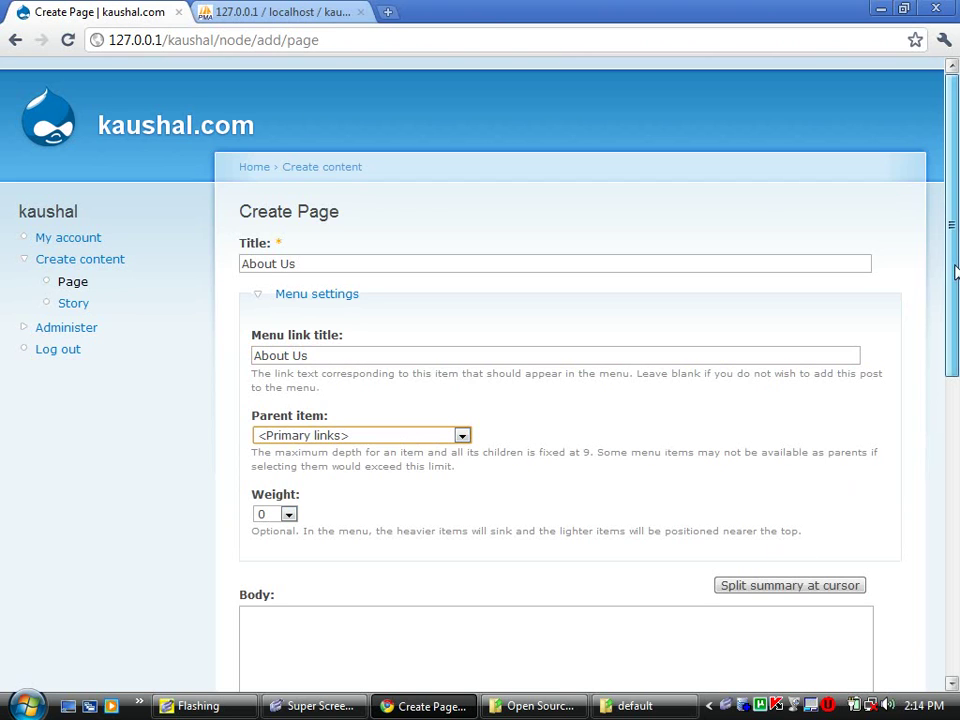
# - Fill the body with 'This is the about us page.' pasted repeatedly
pyautogui.moveTo(948, 269); pyautogui.dragTo(932, 437)
pyautogui.click(623, 469)
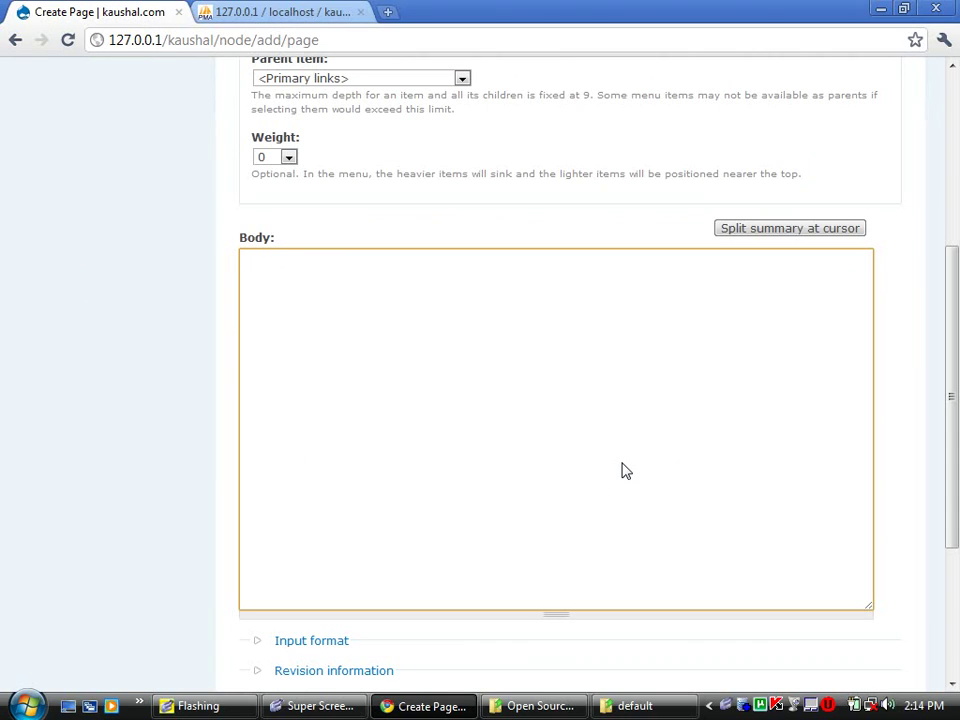
pyautogui.write('This is the abou')
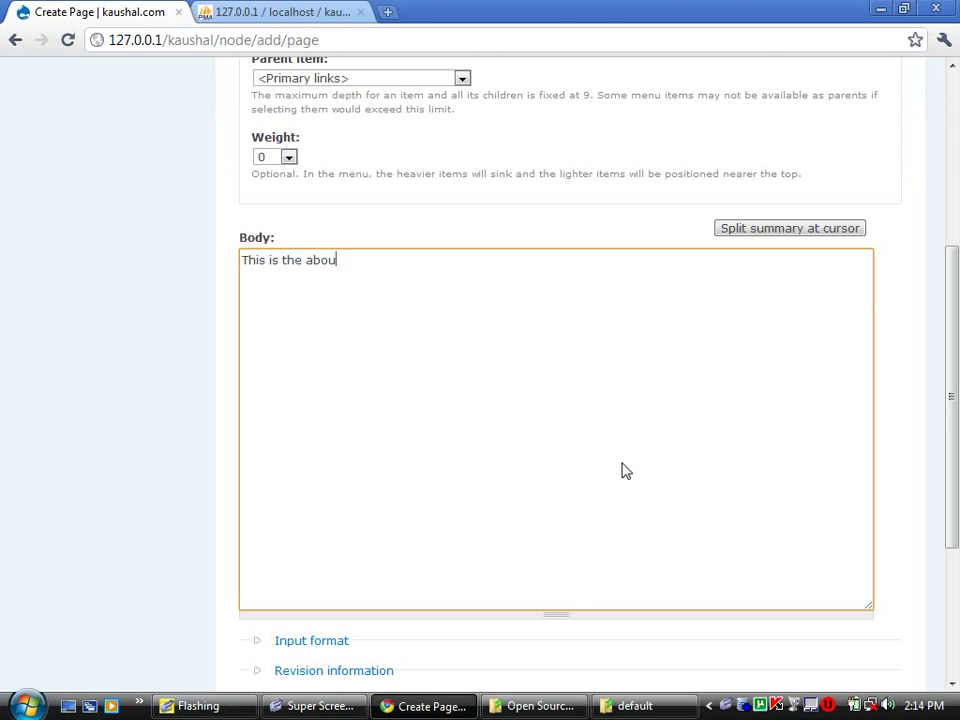
pyautogui.write('t us page.')
pyautogui.hotkey('ctrl', 'a')
pyautogui.hotkey('ctrl', 'c')
pyautogui.hotkey('ctrl', 'v')
pyautogui.hotkey('ctrl', 'v')
pyautogui.hotkey('ctrl', 'v')
pyautogui.hotkey('ctrl', 'v')
pyautogui.hotkey('ctrl', 'v')
pyautogui.hotkey('ctrl', 'v')
pyautogui.hotkey('ctrl', 'v')
pyautogui.hotkey('ctrl', 'v')
pyautogui.hotkey('ctrl', 'v')
pyautogui.hotkey('ctrl', 'v')
pyautogui.hotkey('ctrl', 'v')
pyautogui.hotkey('ctrl', 'v')
pyautogui.hotkey('ctrl', 'v')
pyautogui.hotkey('ctrl', 'v')
pyautogui.hotkey('ctrl', 'v')
pyautogui.hotkey('ctrl', 'v')
pyautogui.hotkey('ctrl', 'v')
pyautogui.hotkey('ctrl', 'v')
pyautogui.hotkey('ctrl', 'v')
pyautogui.hotkey('ctrl', 'v')
pyautogui.hotkey('ctrl', 'v')
pyautogui.hotkey('ctrl', 'v')
pyautogui.hotkey('ctrl', 'v')
pyautogui.hotkey('ctrl', 'v')
pyautogui.hotkey('ctrl', 'v')
pyautogui.hotkey('ctrl', 'v')
pyautogui.hotkey('ctrl', 'v')
pyautogui.hotkey('ctrl', 'v')
pyautogui.hotkey('ctrl', 'v')
pyautogui.hotkey('ctrl', 'v')
pyautogui.hotkey('ctrl', 'v')
pyautogui.hotkey('ctrl', 'v')
pyautogui.hotkey('ctrl', 'v')
pyautogui.hotkey('ctrl', 'v')
pyautogui.hotkey('ctrl', 'v')
pyautogui.hotkey('ctrl', 'v')
pyautogui.hotkey('ctrl', 'v')
pyautogui.hotkey('ctrl', 'v')
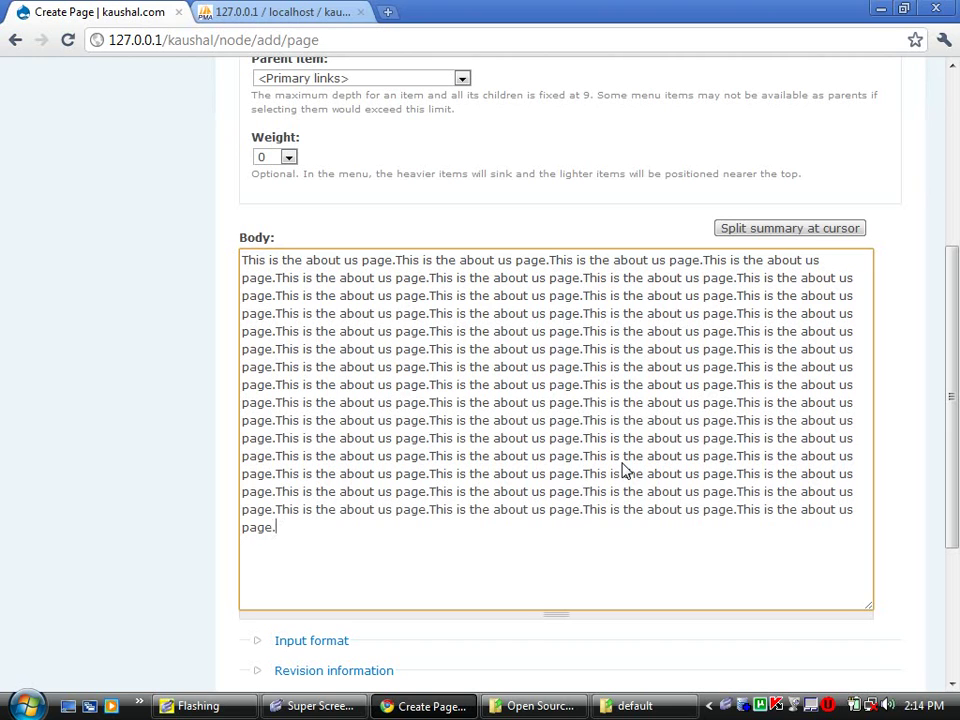
pyautogui.write('v')
# - Remove the stray trailing letter, save the page, and view About Us from the top menu
pyautogui.scroll(-3, 952, 415)
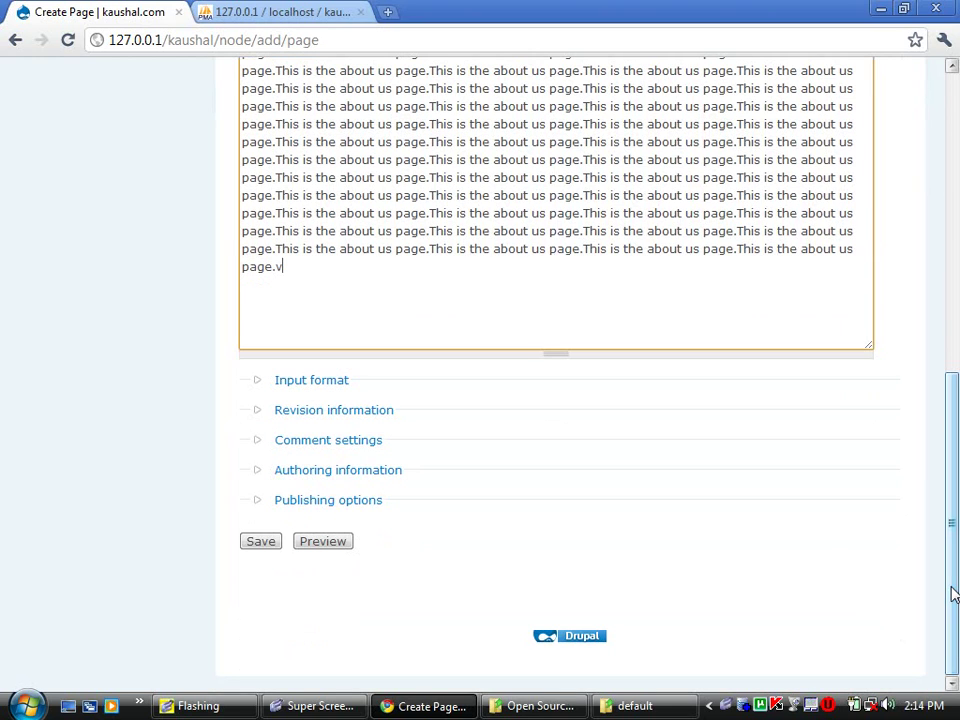
pyautogui.press('BackSpace')
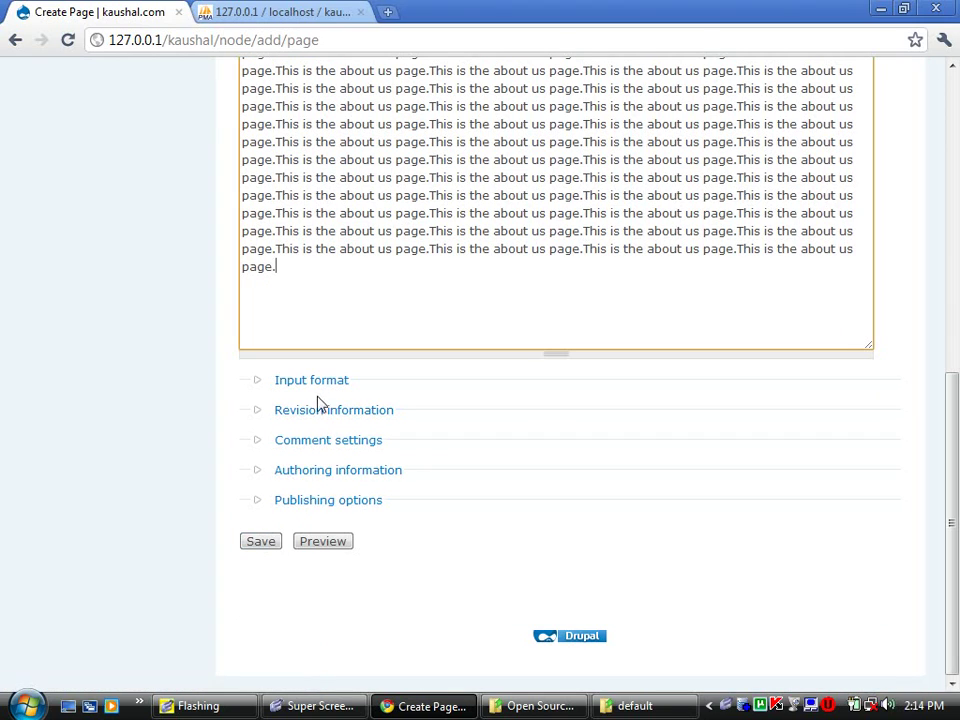
pyautogui.click(246, 540)
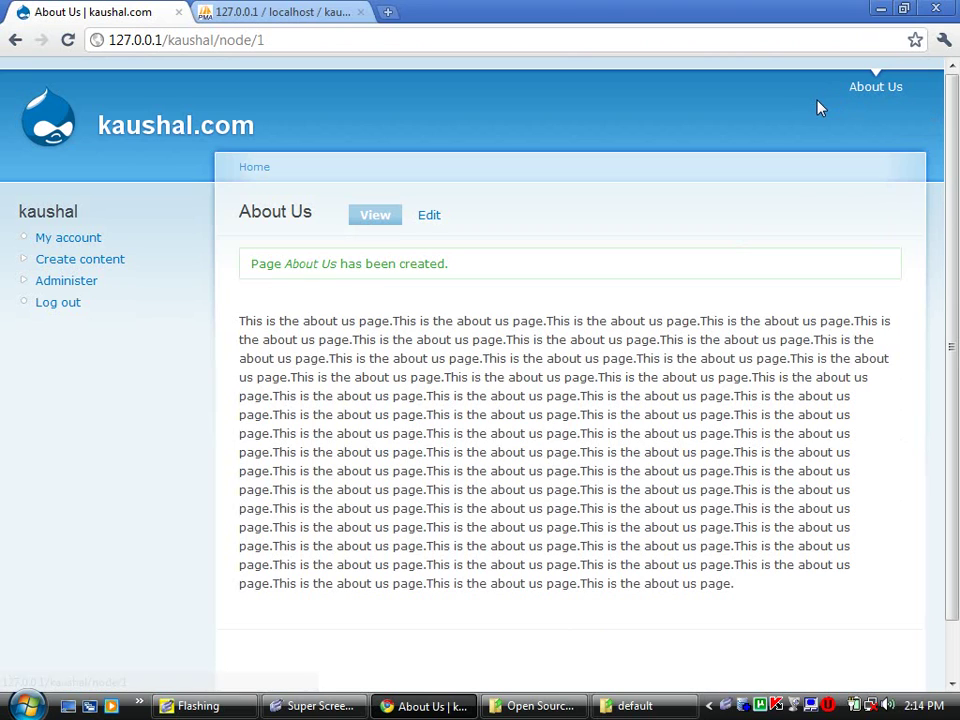
pyautogui.click(891, 99)
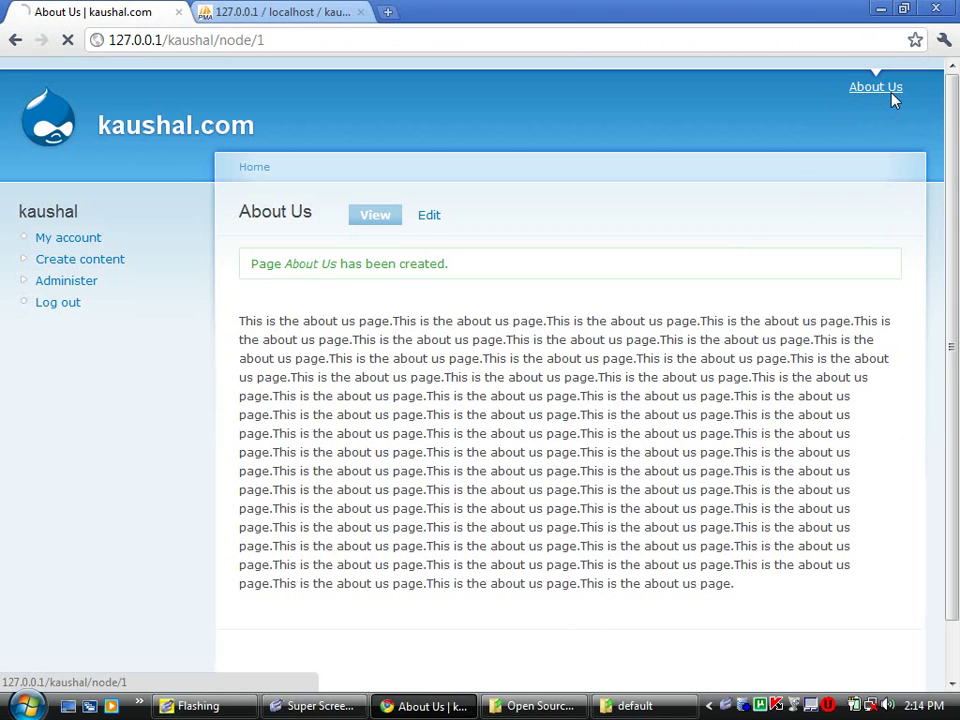